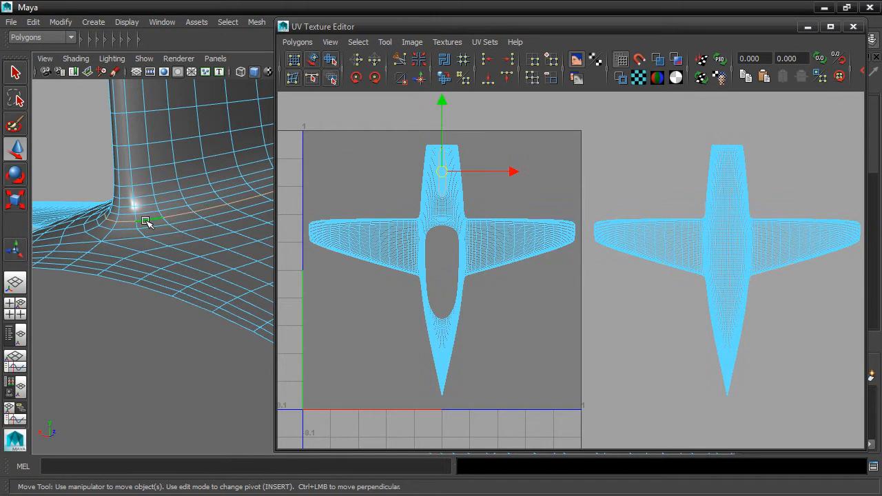
Step: Cut the UVs along the selected edge loop around the base of the vertical tail fin
scroll(181, 185, up, 5)
alt+drag(152, 203, 183, 219)
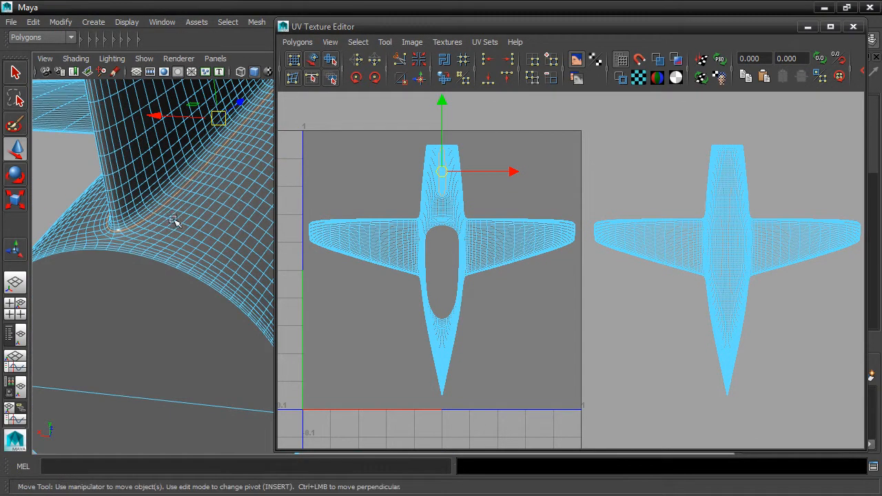
click(399, 63)
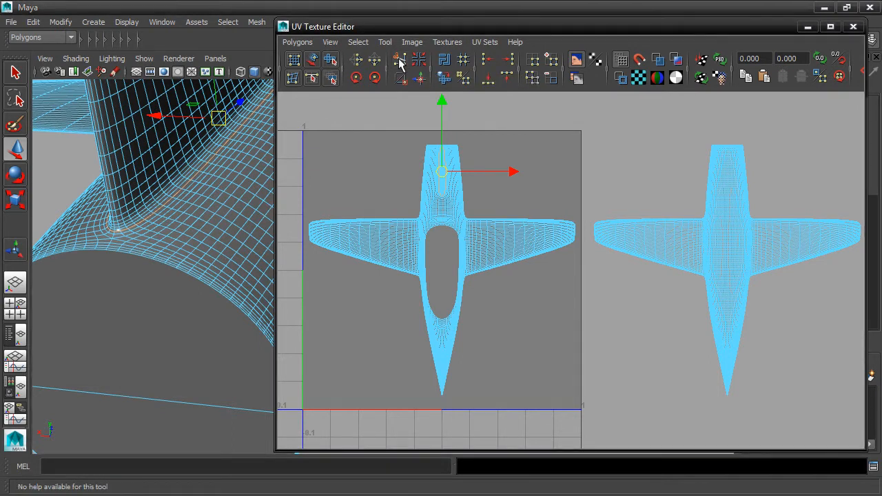
Step: Select the tail fin's UV shell and move it horizontally out of the fuselage shell
right_drag(399, 123, 372, 104)
click(122, 123)
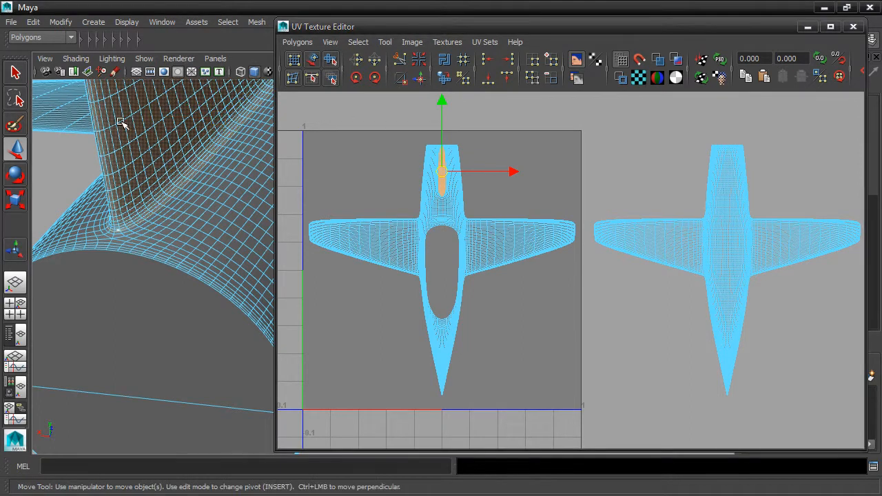
drag(513, 173, 596, 173)
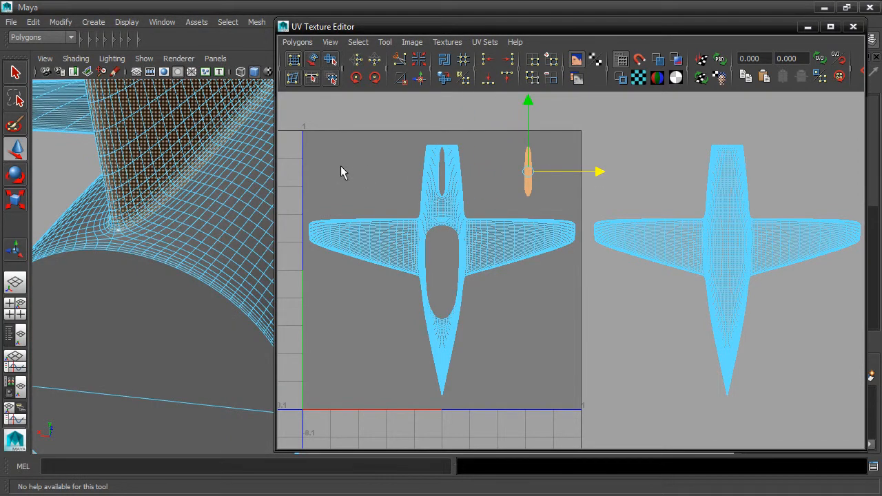
Step: Apply a planar mapping to the tail fin, projected from the X axis and fitted to the bounding box
scroll(211, 157, down, 2)
alt+drag(211, 156, 200, 210)
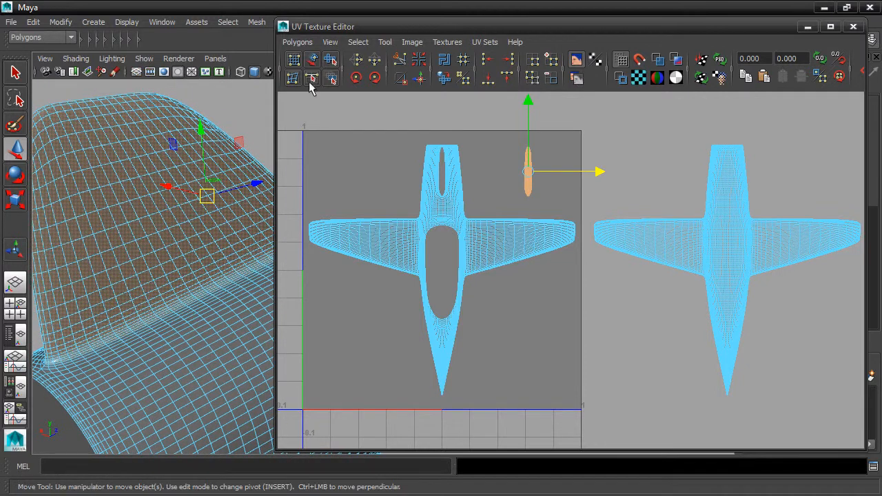
drag(781, 25, 782, 44)
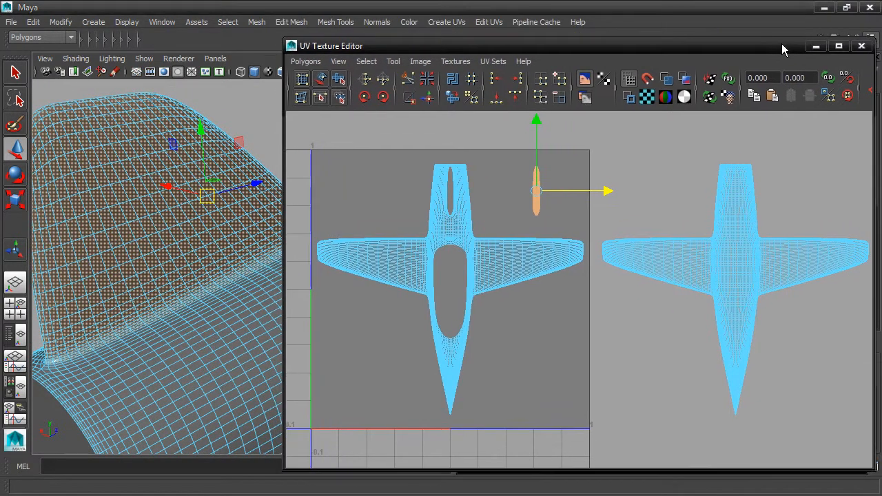
click(458, 22)
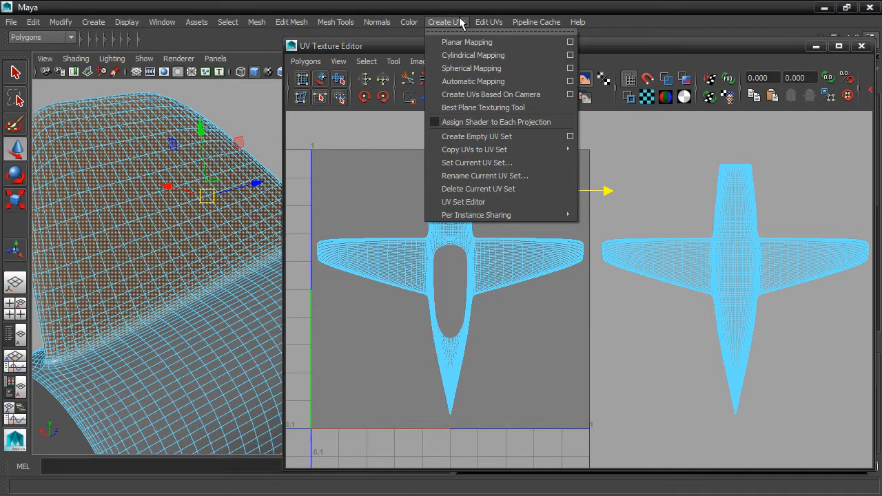
click(569, 43)
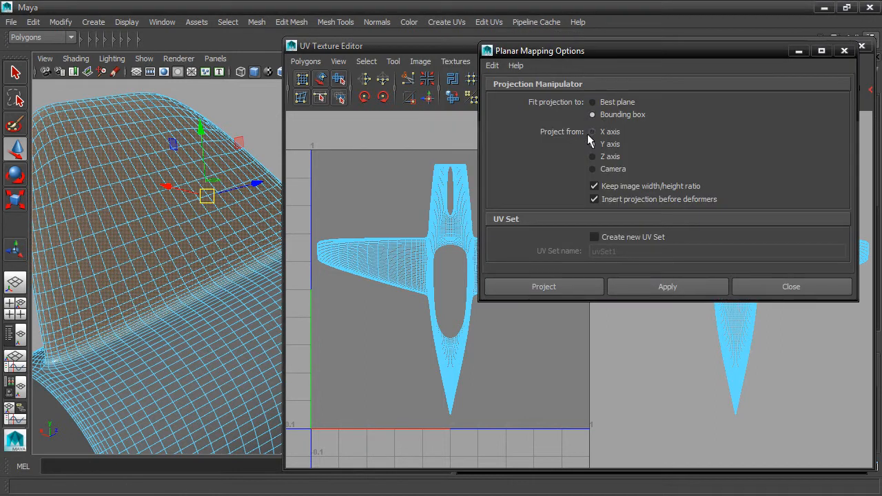
click(593, 131)
click(534, 287)
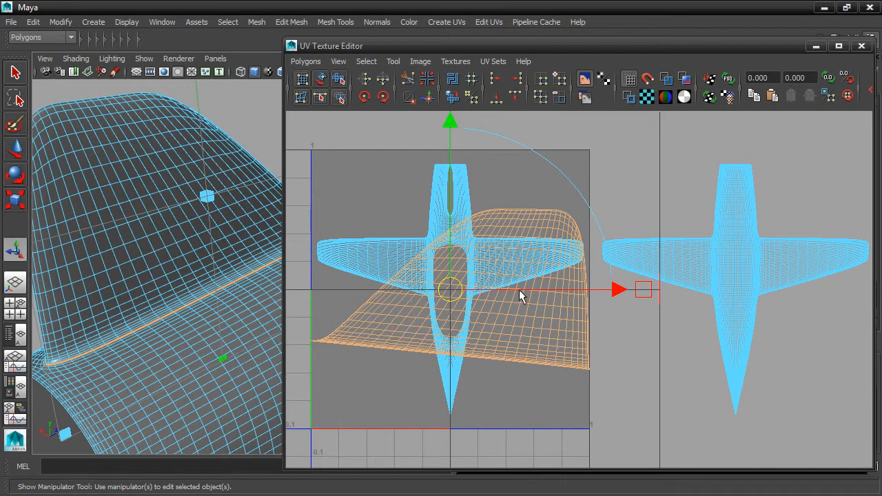
Step: Set both the projection width and the projection height of the fin's planar mapping to 22
click(226, 203)
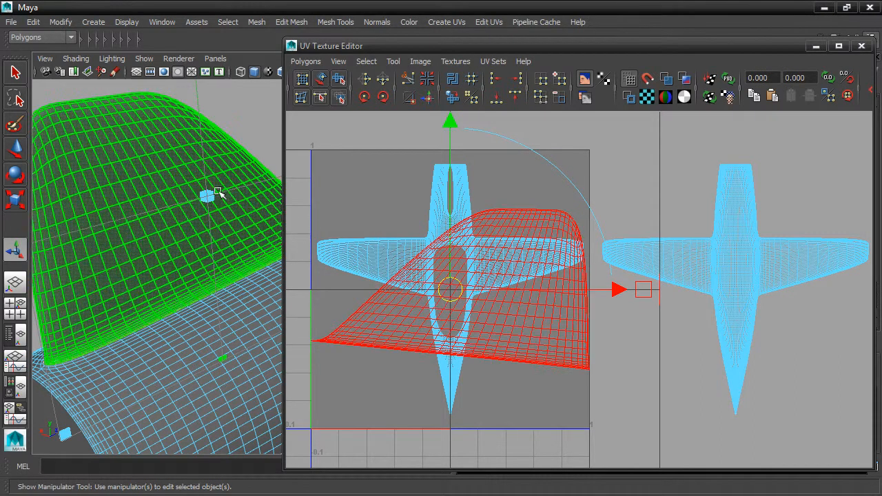
scroll(198, 134, down, 4)
alt+middle_drag(198, 134, 111, 119)
drag(512, 43, 469, 41)
drag(242, 142, 379, 149)
drag(492, 40, 417, 24)
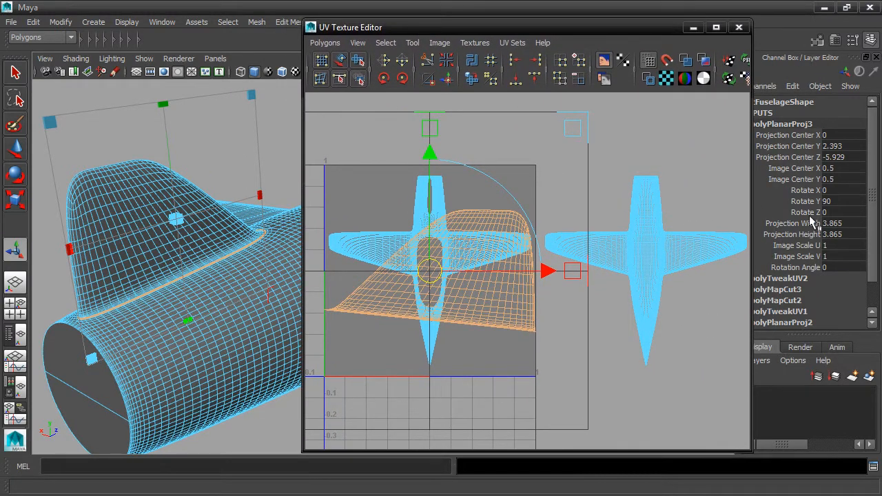
drag(834, 223, 834, 235)
text(22)
key(Return)
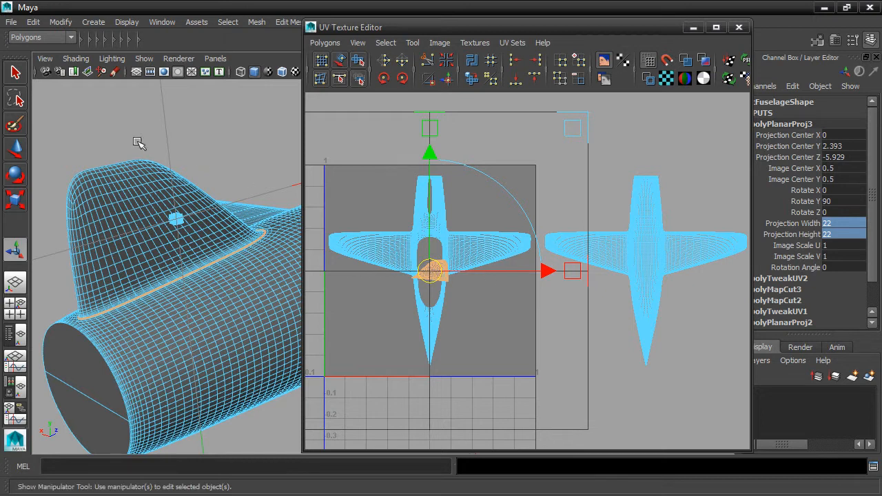
Step: Move the fin's UV shell to the empty area above the wing, clear of the fuselage shell
click(15, 148)
click(174, 200)
drag(431, 272, 481, 199)
scroll(485, 199, up, 5)
alt+middle_drag(441, 165, 452, 264)
scroll(451, 262, up, 4)
alt+middle_drag(430, 230, 549, 283)
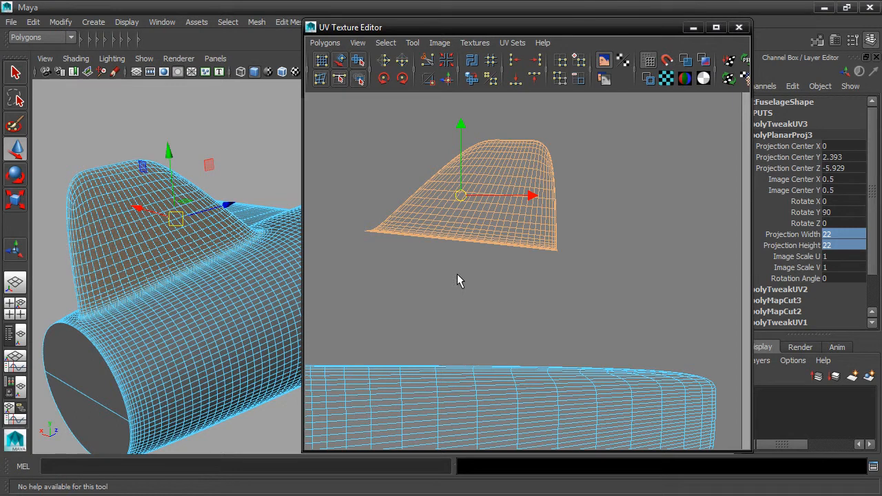
Step: Cut the fin's UVs along the edge loop that runs up its centreline, splitting it into two halves
alt+drag(173, 229, 252, 234)
alt+right_drag(252, 234, 275, 236)
alt+middle_drag(276, 235, 158, 237)
alt+drag(158, 236, 327, 234)
alt+middle_drag(249, 232, 336, 315)
right_drag(237, 236, 242, 136)
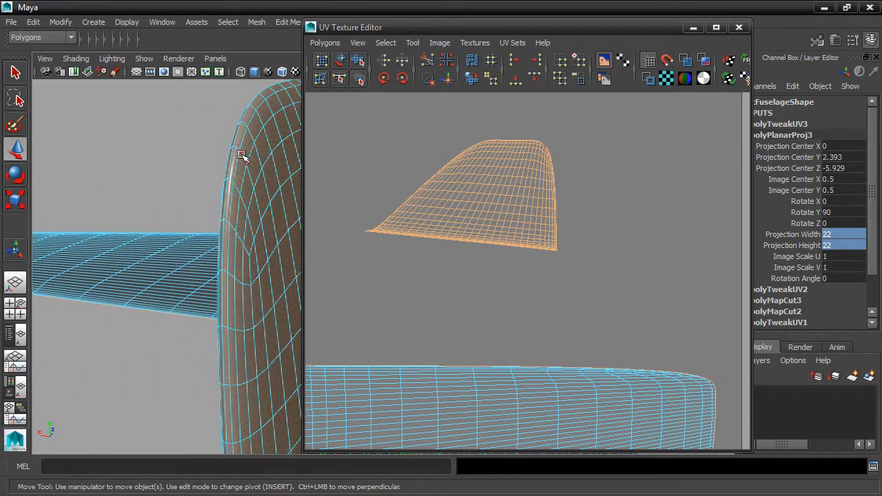
click(227, 194)
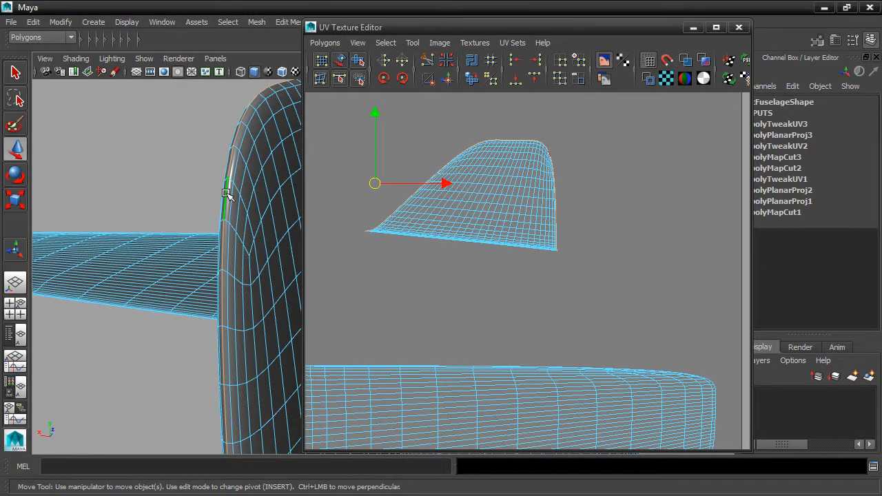
click(428, 61)
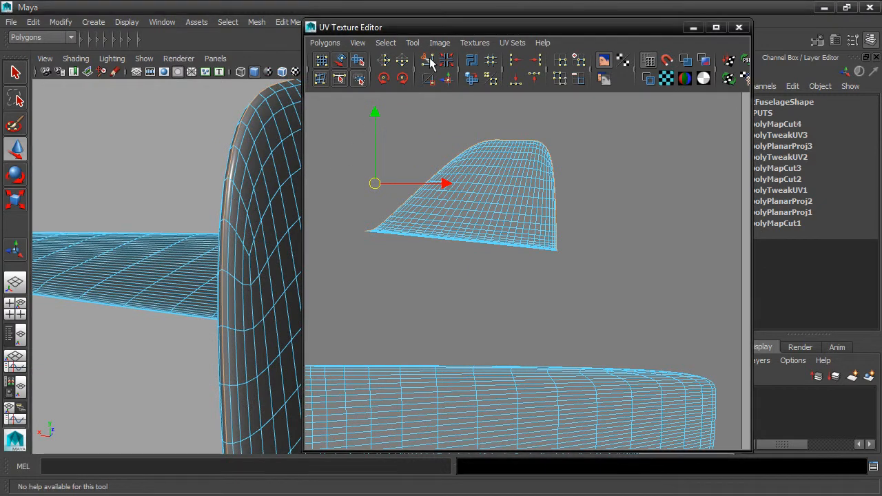
Step: Move one half of the fin's UVs beside the other and mirror it horizontally with the Scale tool
right_drag(457, 164, 427, 153)
click(463, 193)
drag(529, 195, 404, 196)
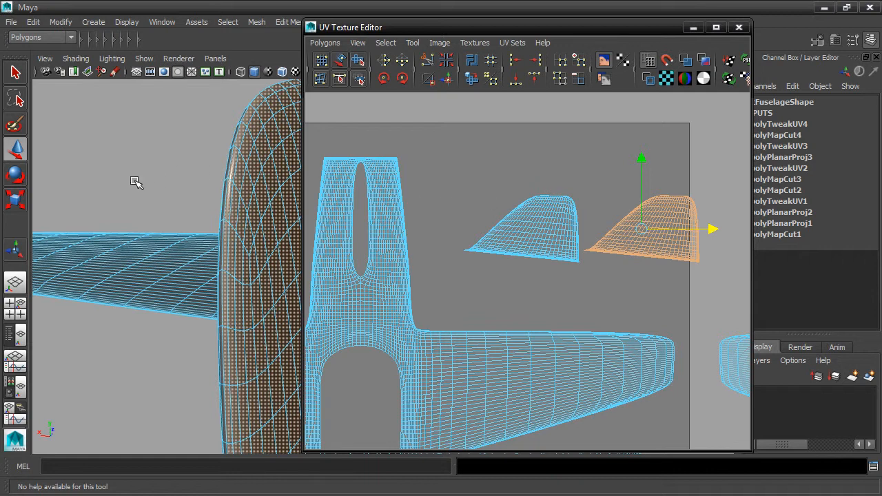
click(15, 200)
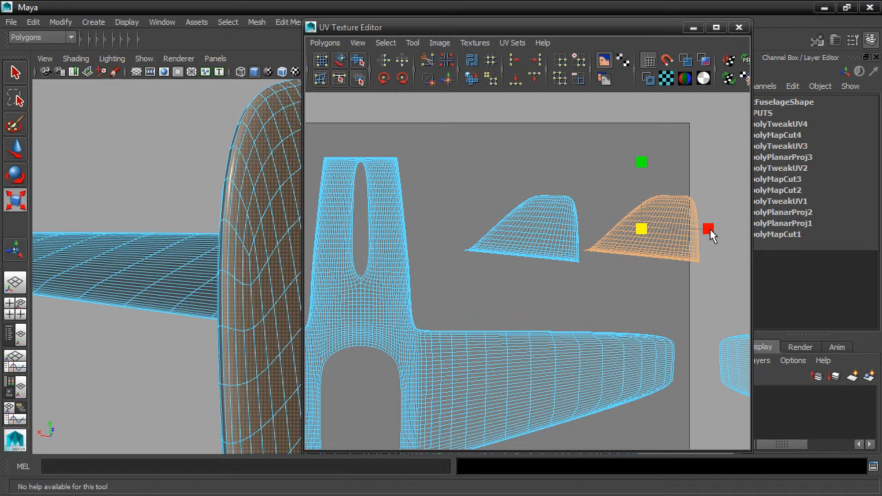
drag(709, 229, 563, 230)
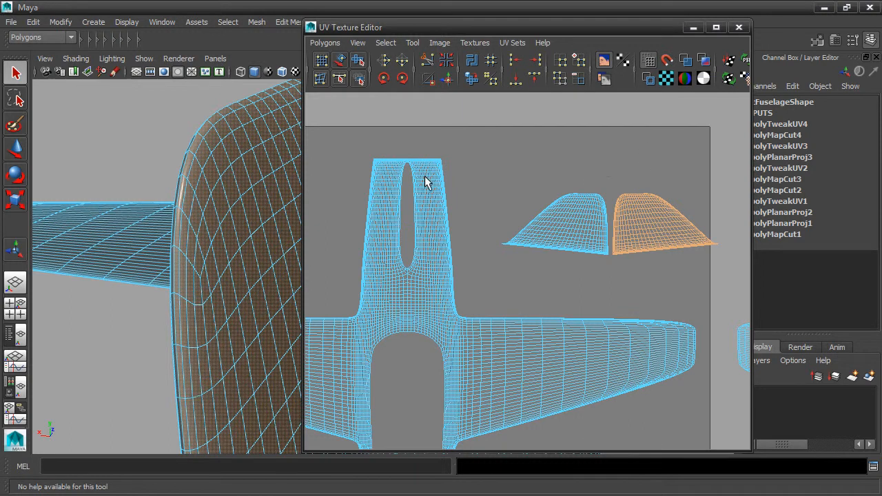
Step: Examine the base of the fin on the model and the outlines of the two fin UV shells
alt+right_drag(264, 200, 207, 165)
alt+drag(245, 203, 193, 146)
alt+right_drag(192, 147, 232, 200)
click(160, 211)
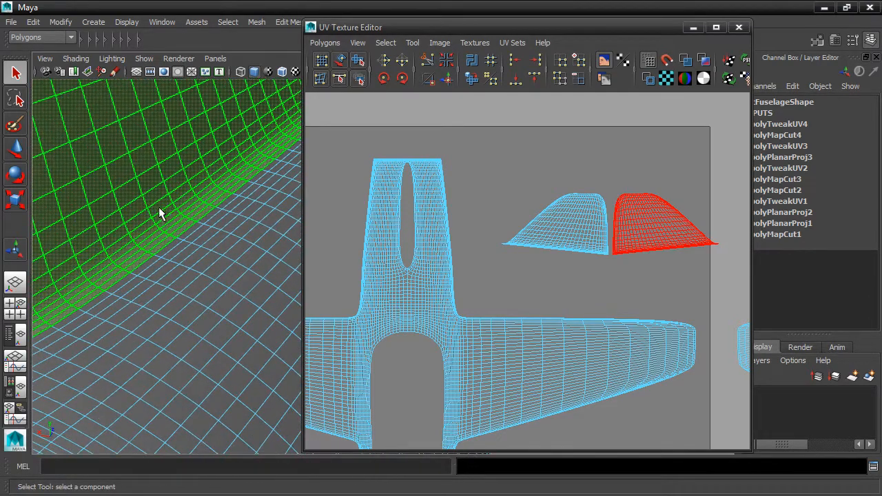
alt+drag(200, 219, 256, 193)
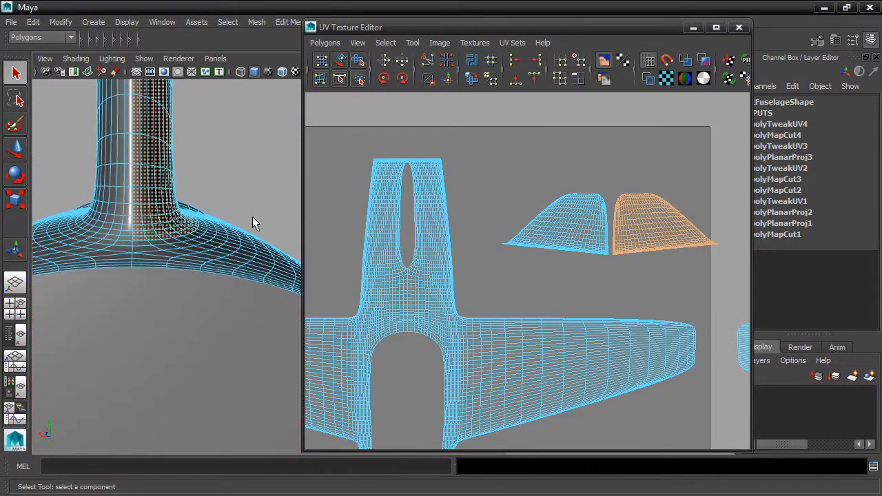
alt+drag(232, 217, 228, 195)
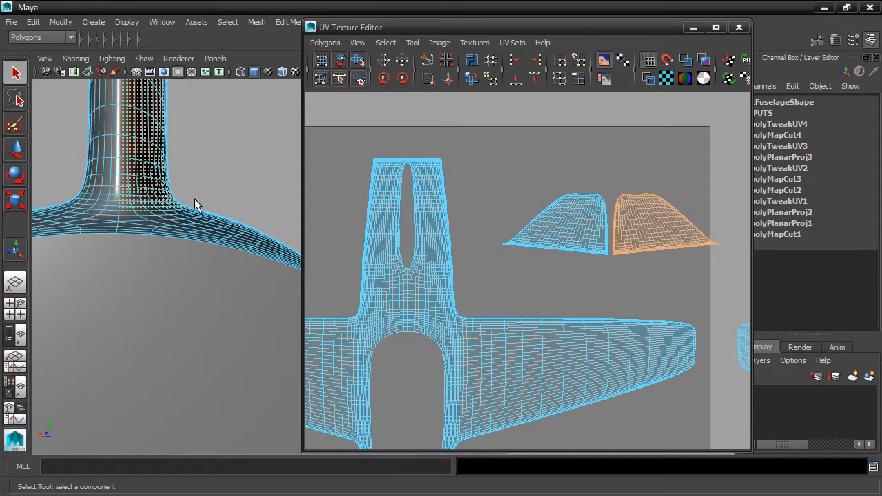
alt+right_drag(374, 242, 472, 298)
alt+middle_drag(476, 215, 471, 307)
alt+middle_drag(402, 263, 573, 278)
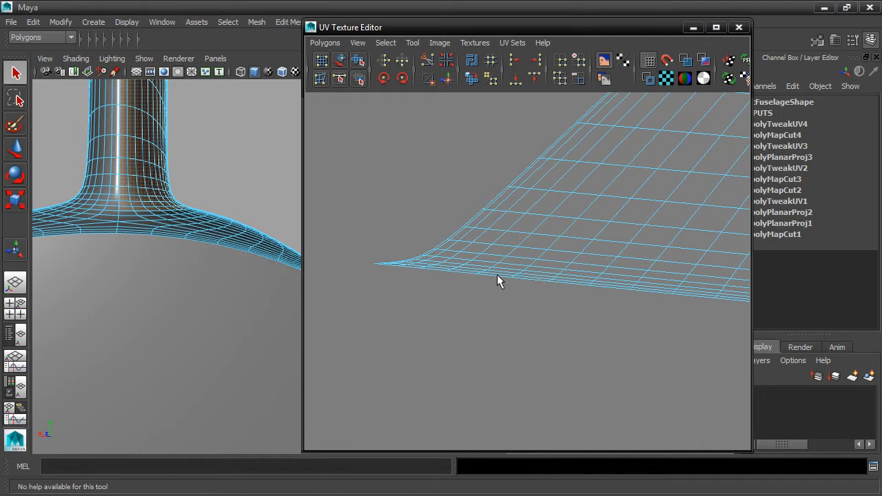
scroll(531, 282, down, 7)
alt+middle_drag(579, 245, 342, 268)
scroll(342, 267, down, 1)
alt+middle_drag(473, 252, 430, 270)
scroll(401, 273, up, 5)
scroll(401, 273, down, 1)
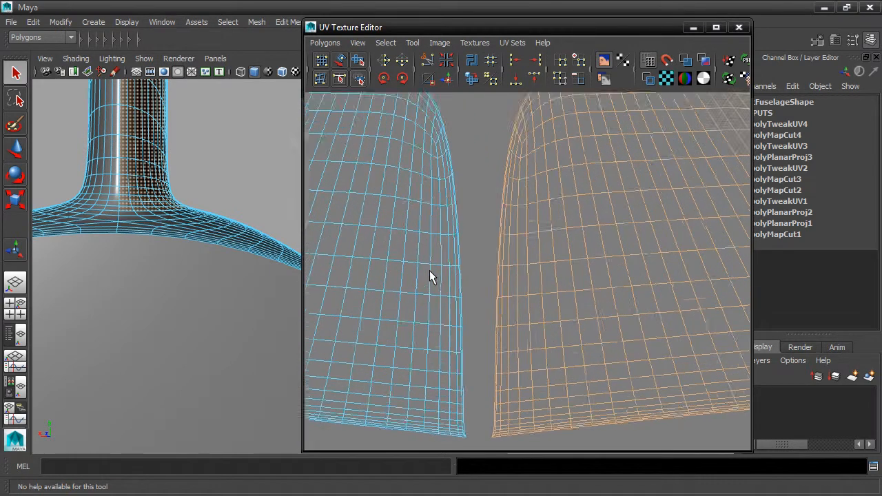
scroll(430, 273, up, 3)
Step: Select the border edges of both fin UV shells and deselect those along the rounded top and sloped leading edge
right_drag(444, 246, 447, 210)
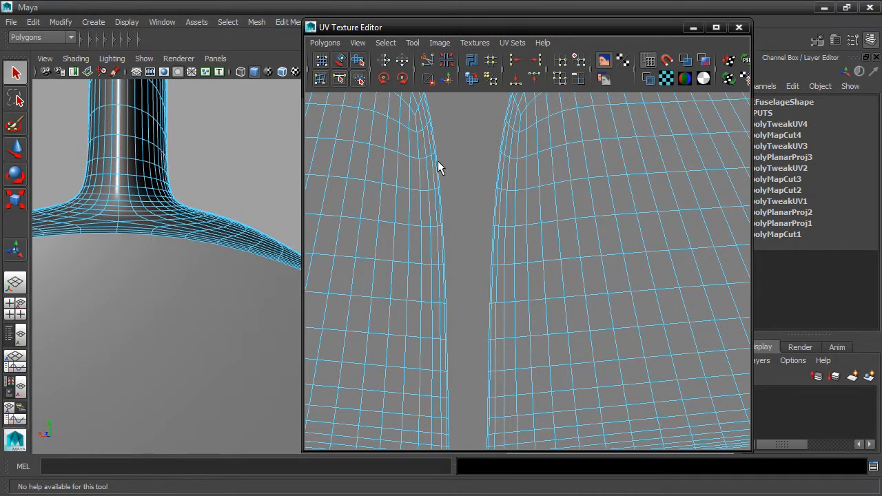
scroll(459, 169, down, 4)
alt+middle_drag(486, 191, 498, 256)
scroll(537, 196, down, 1)
scroll(498, 256, down, 1)
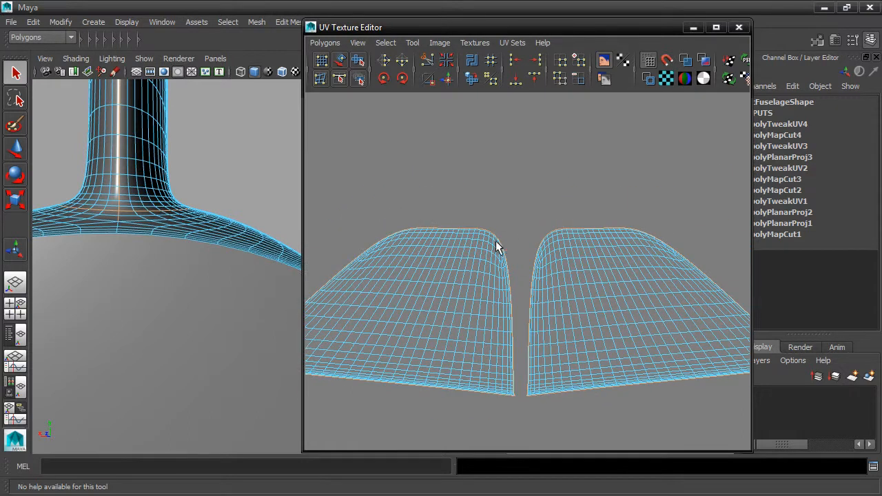
scroll(454, 225, up, 6)
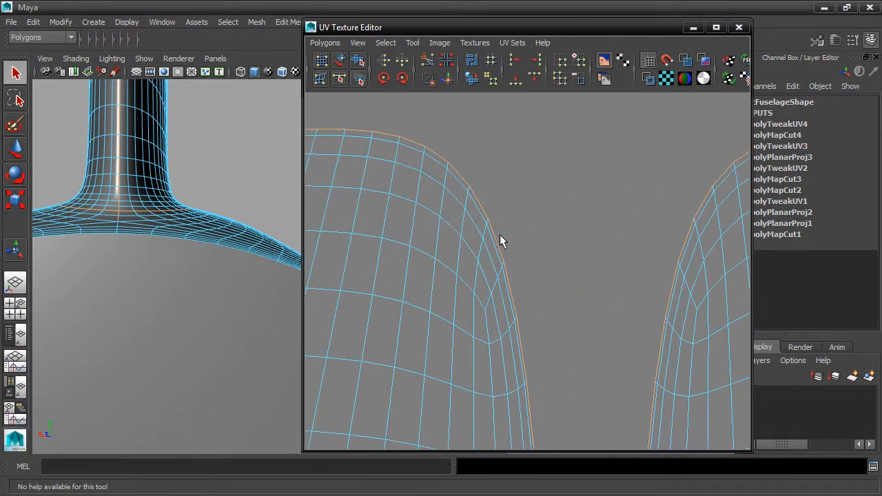
scroll(477, 233, down, 5)
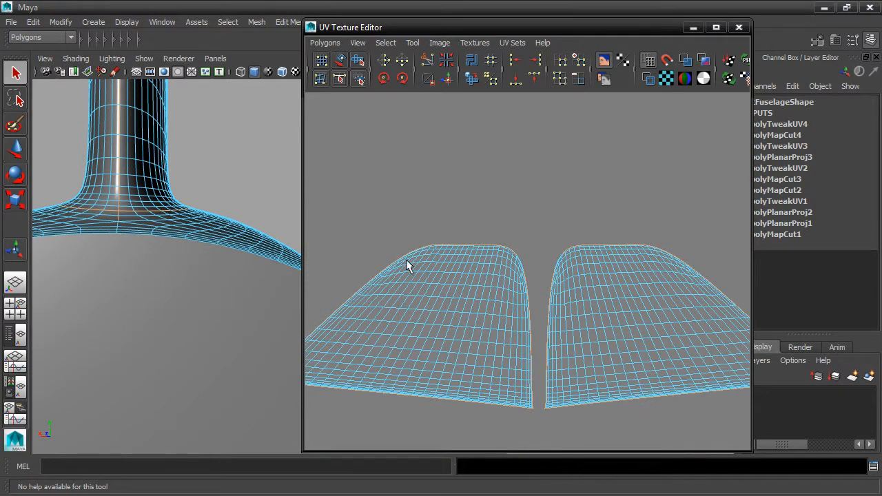
alt+middle_drag(419, 277, 495, 184)
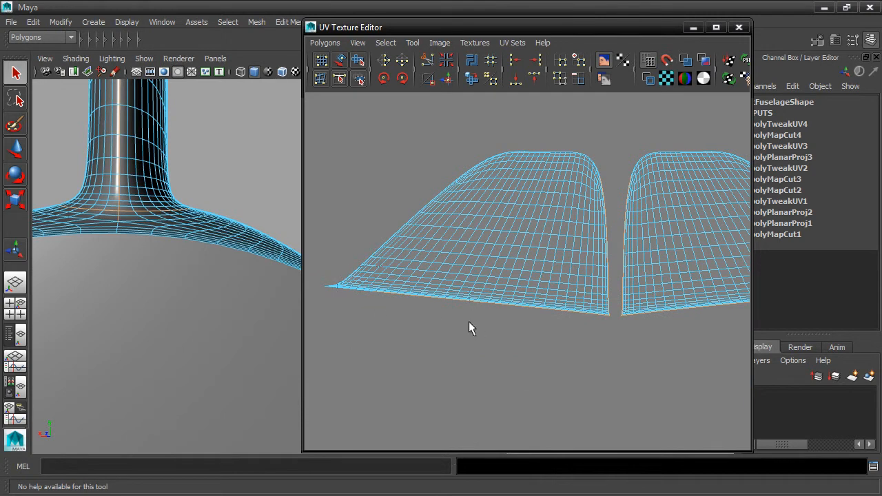
Step: Deselect the bottom border edges of the fin shells, keeping only the facing trailing-edge borders selected
alt+middle_drag(603, 350, 492, 308)
scroll(540, 326, up, 4)
scroll(505, 299, up, 2)
scroll(494, 303, up, 3)
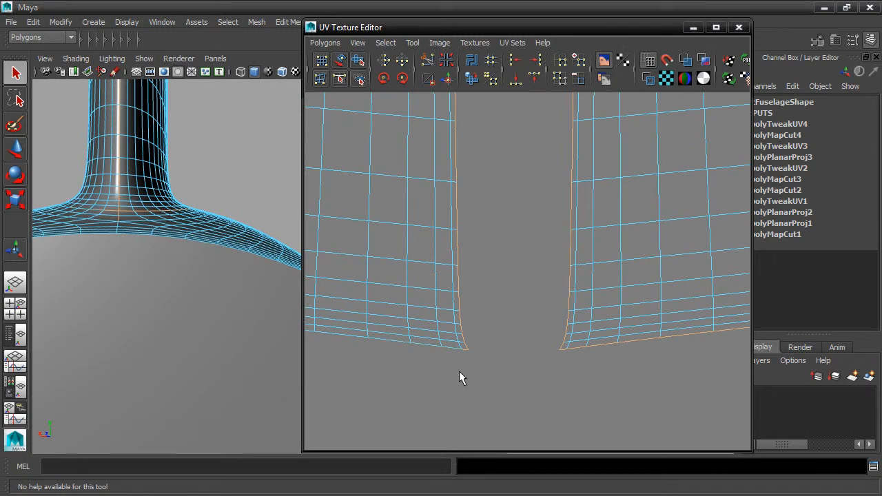
scroll(529, 280, down, 4)
alt+middle_drag(585, 258, 429, 263)
scroll(528, 258, down, 3)
alt+middle_drag(574, 237, 424, 260)
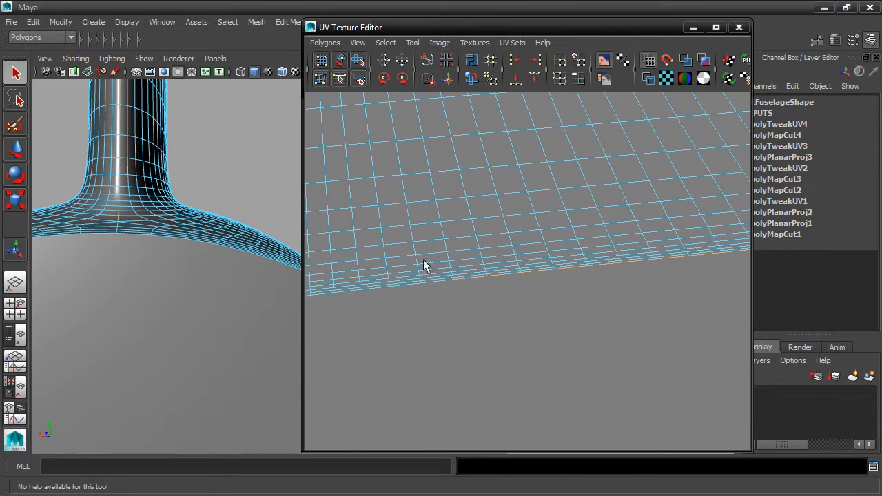
scroll(696, 264, down, 7)
alt+middle_drag(594, 250, 609, 287)
scroll(609, 286, up, 6)
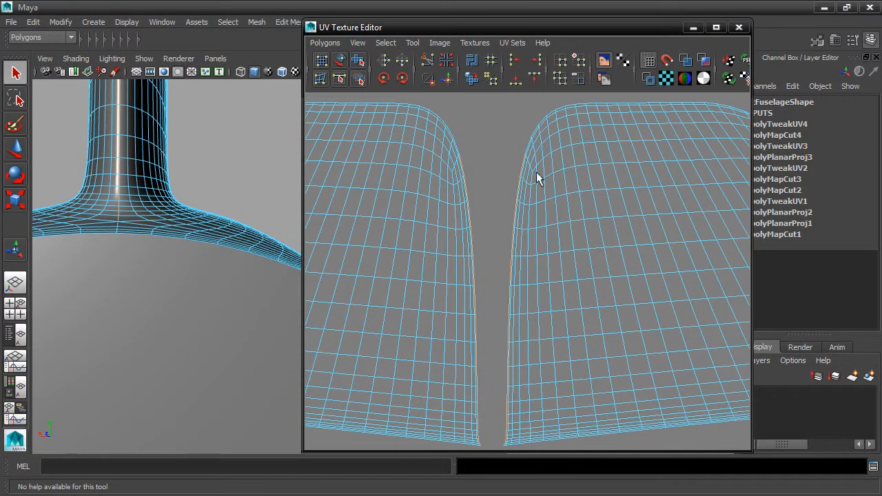
alt+middle_drag(521, 368, 541, 349)
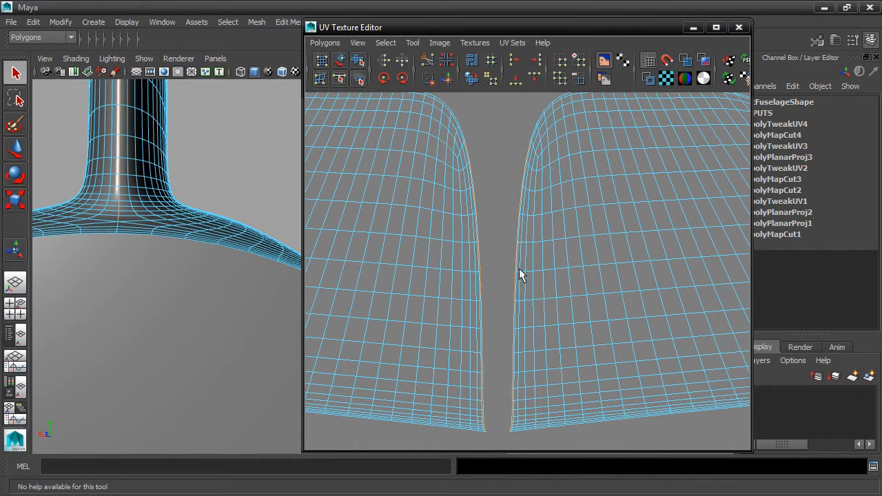
Step: Move and sew the two fin UV shells together along the selected trailing-edge borders
click(447, 81)
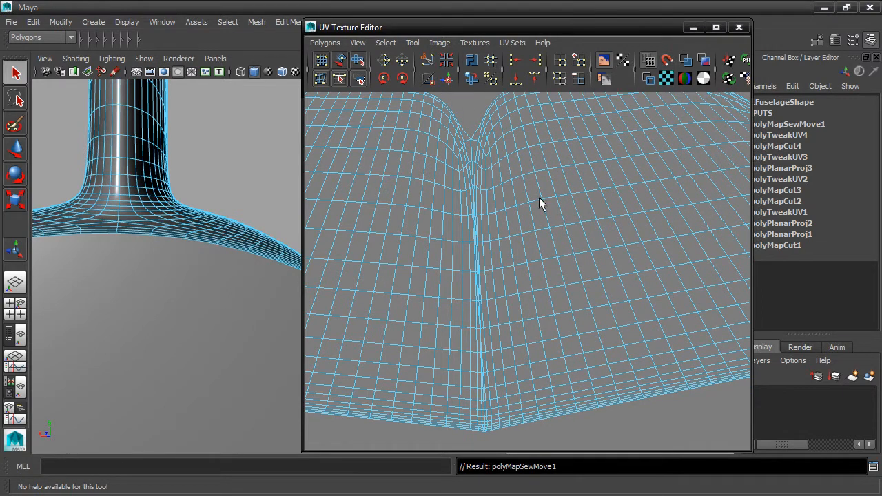
scroll(544, 200, down, 5)
scroll(548, 193, down, 4)
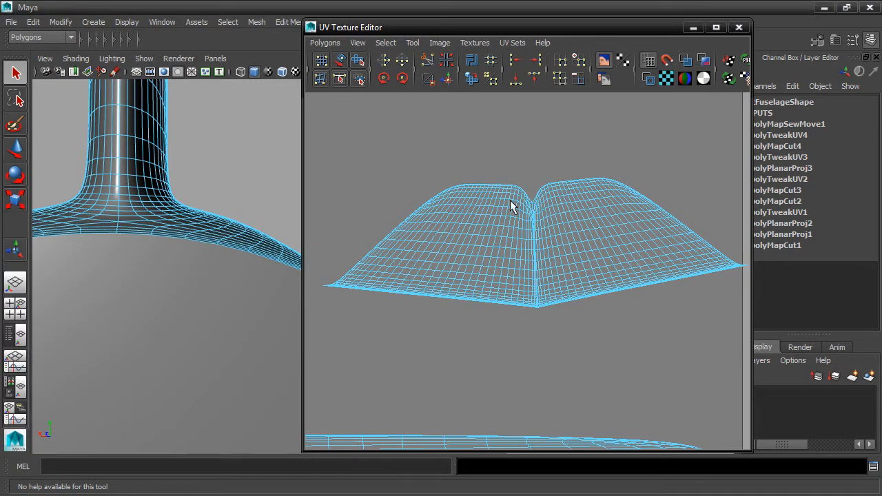
Step: Select the whole sewn tail-fin shell and convert the selection to its UVs
right_drag(504, 201, 479, 191)
click(485, 197)
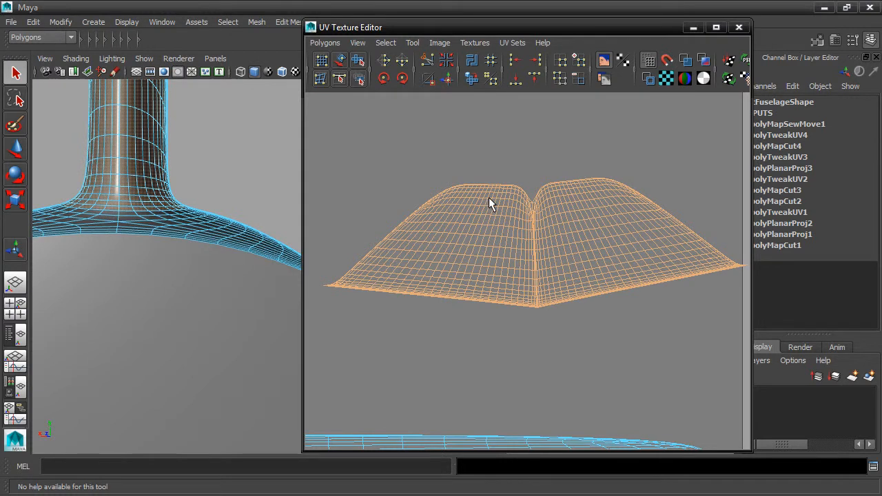
ctrl+right_drag(488, 198, 575, 202)
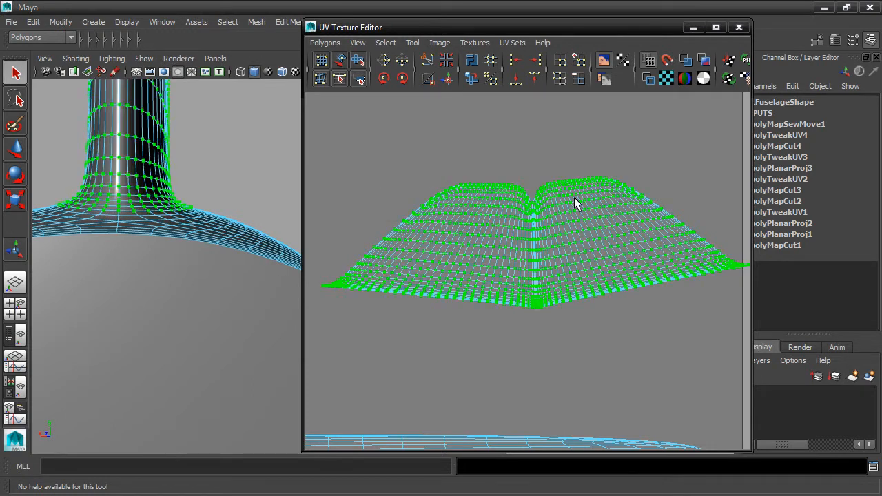
key(a)
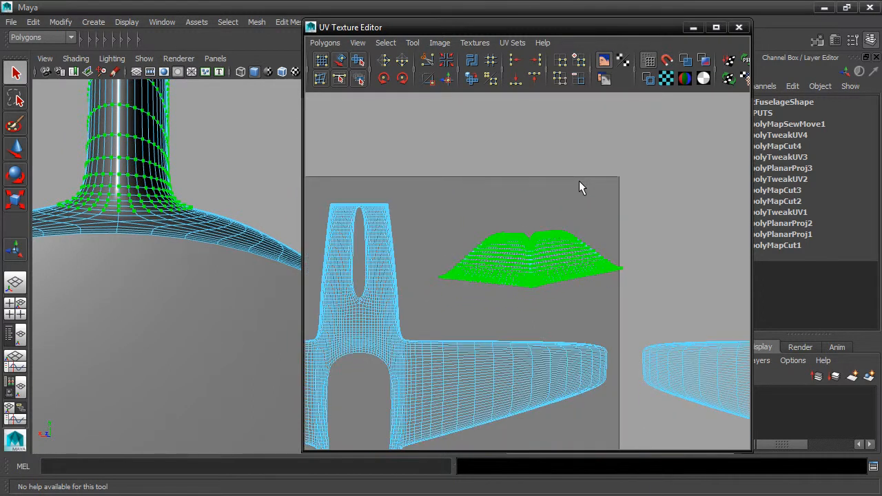
key(f)
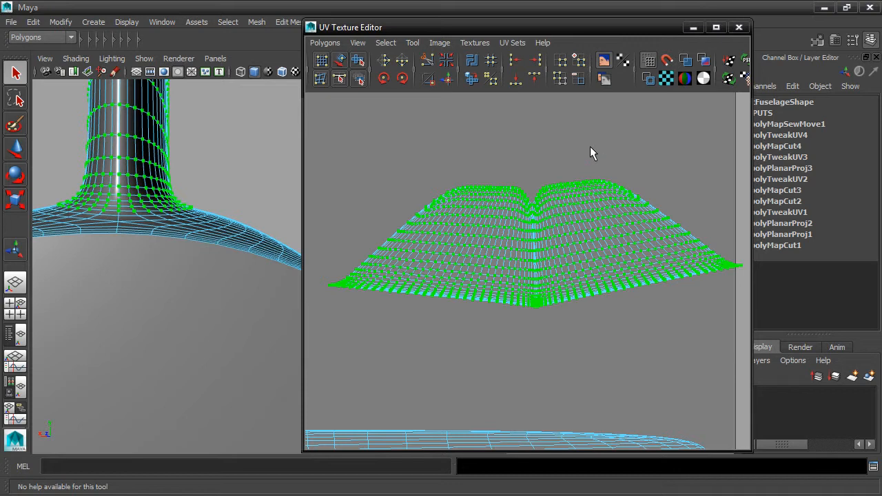
Step: Unfold the tail-fin UVs with the Unfold3D method, using more iterations and with Pack turned off
click(333, 44)
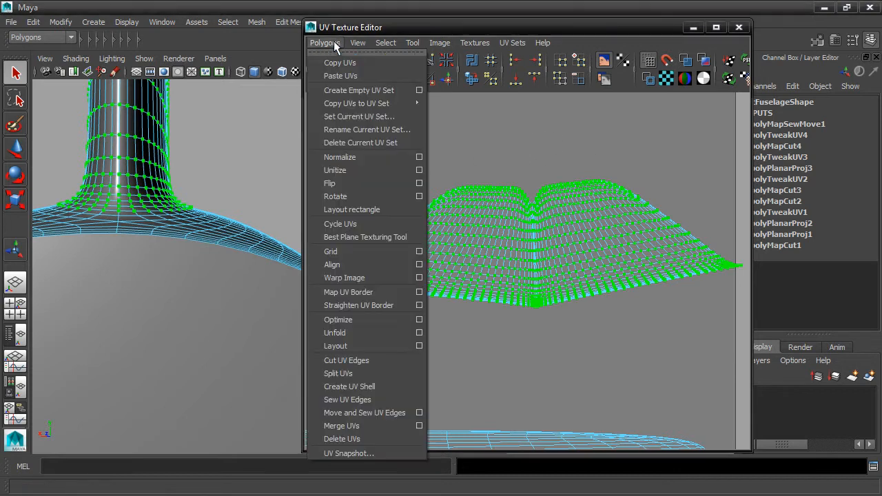
click(420, 333)
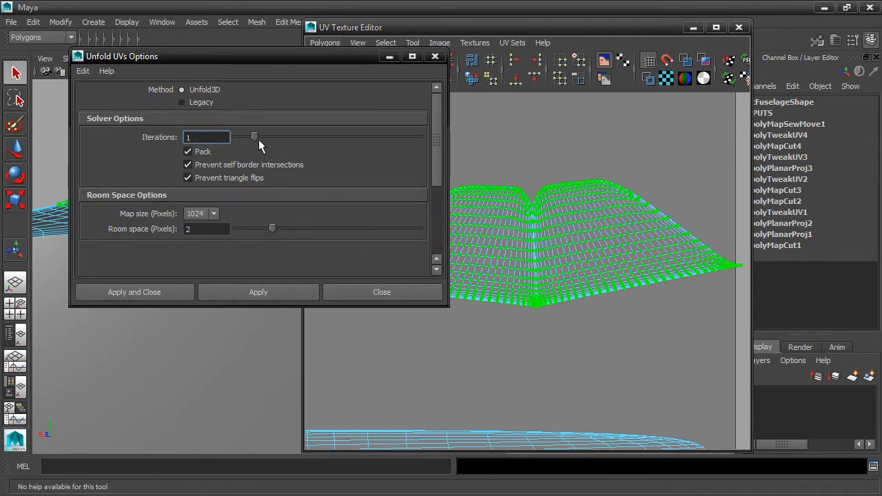
drag(268, 138, 326, 146)
click(188, 152)
click(161, 293)
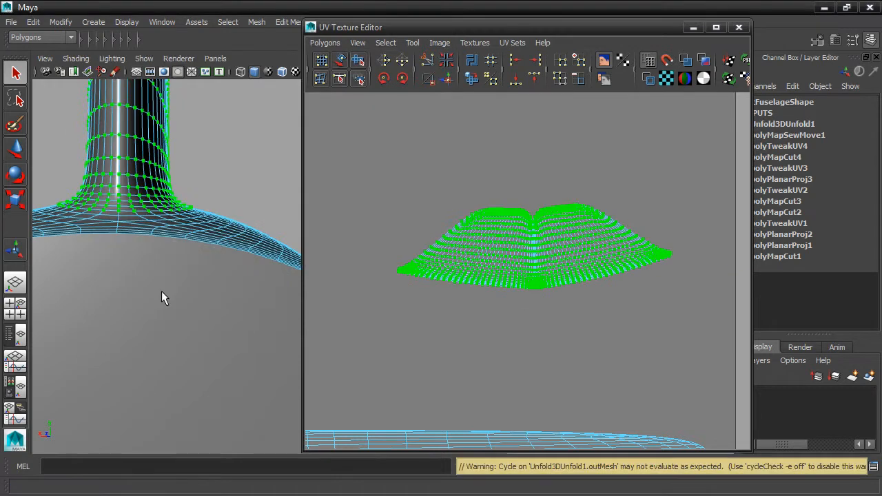
Step: Examine the unfolded fin shell along its lower border and tips, comparing it with the fin base on the model
scroll(451, 281, up, 5)
scroll(488, 284, down, 3)
scroll(547, 295, up, 6)
alt+middle_drag(494, 255, 624, 266)
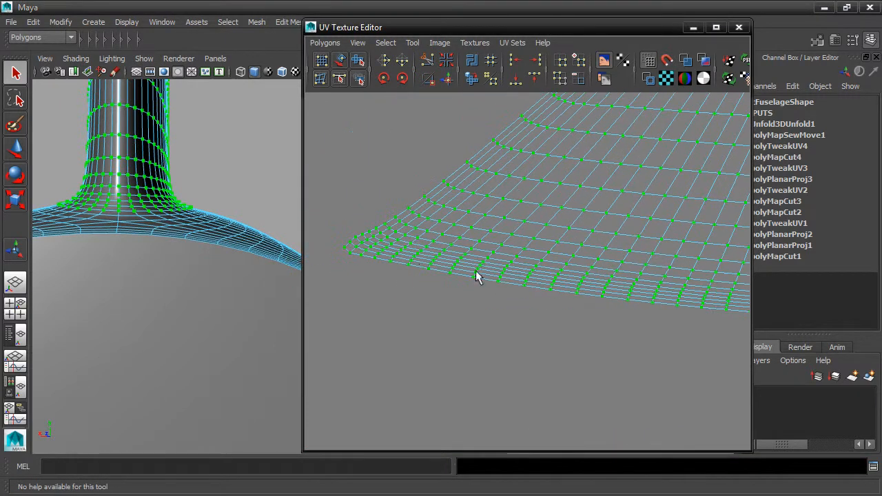
alt+drag(252, 197, 297, 202)
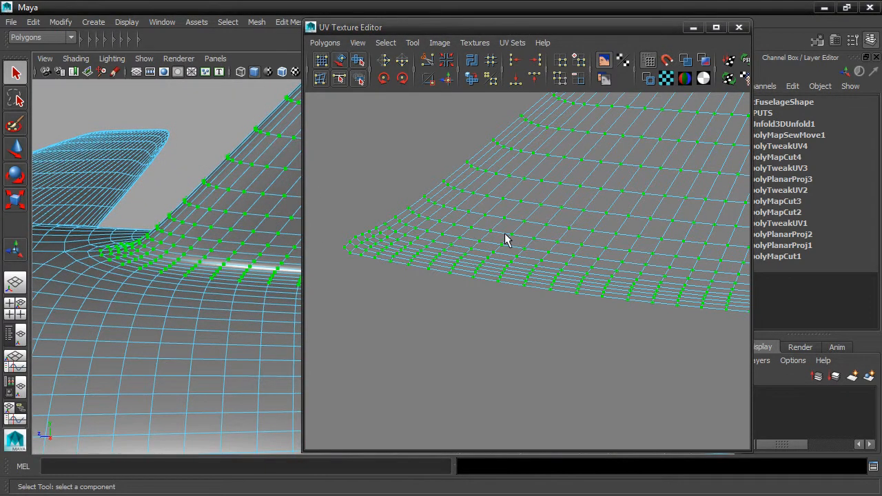
scroll(560, 233, down, 1)
scroll(561, 238, down, 4)
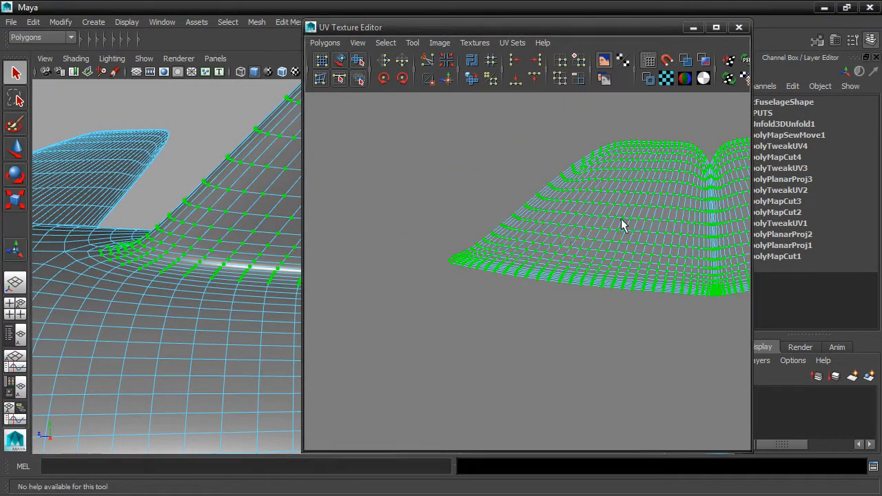
alt+middle_drag(591, 220, 541, 219)
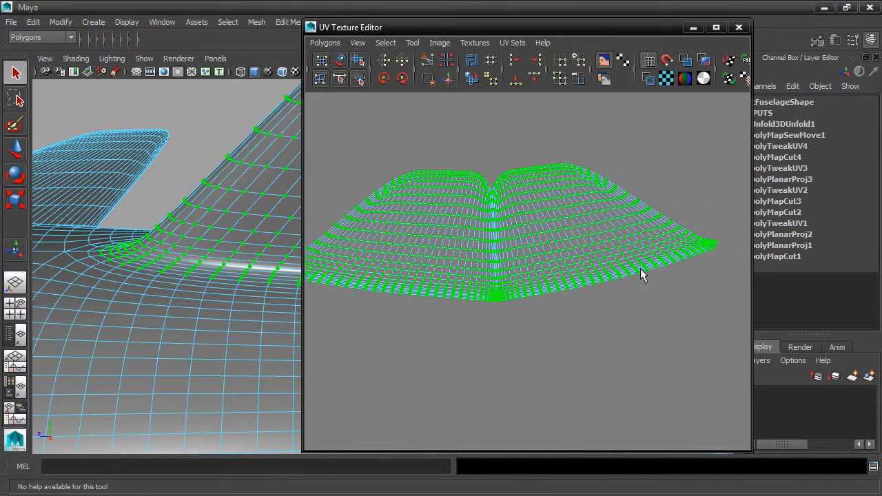
scroll(550, 263, down, 6)
alt+middle_drag(529, 255, 547, 183)
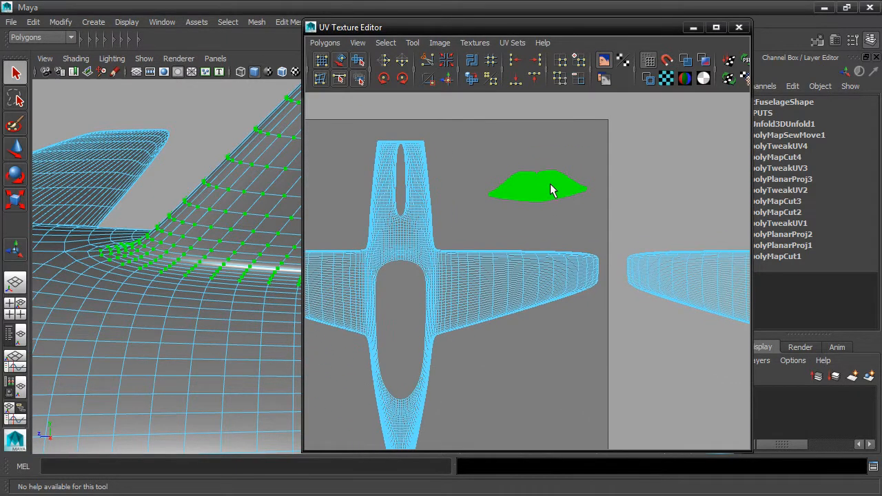
Step: Rotate the unfolded fin shell slightly so that its two halves sit level and its centre seam stands vertical
click(15, 175)
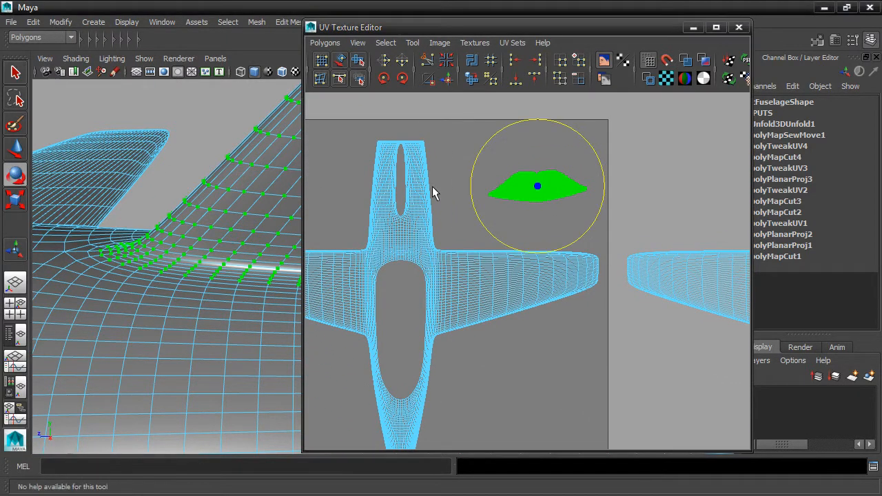
scroll(457, 193, up, 5)
alt+middle_drag(500, 230, 495, 394)
scroll(516, 301, up, 3)
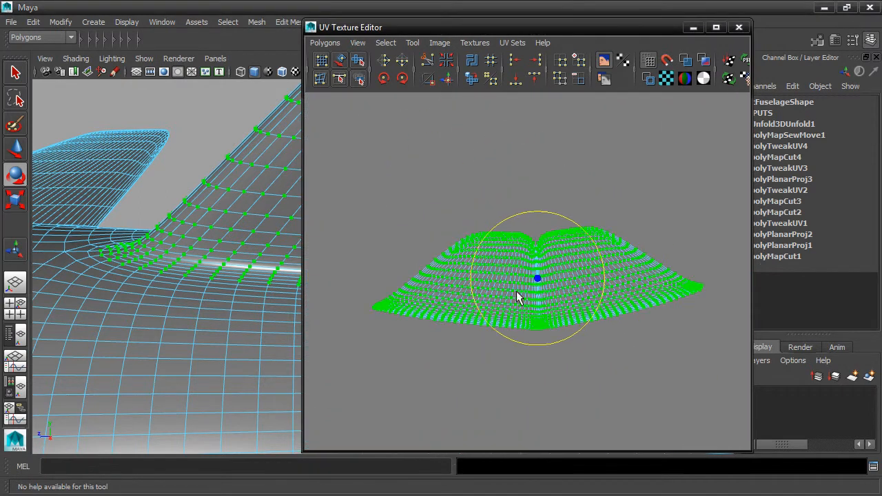
scroll(538, 220, up, 1)
drag(538, 219, 602, 171)
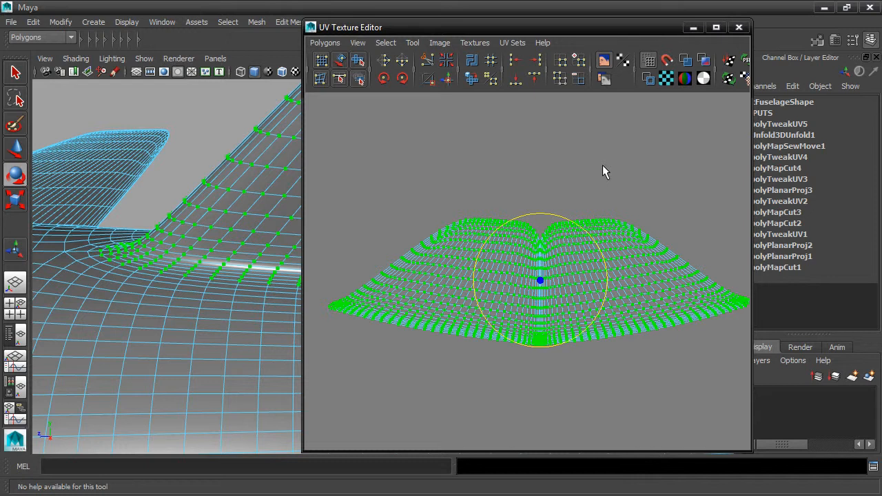
Step: Select the upper and lower fuselage-and-wing shells and convert the selection to UVs, leaving out the fin shell
scroll(564, 171, down, 6)
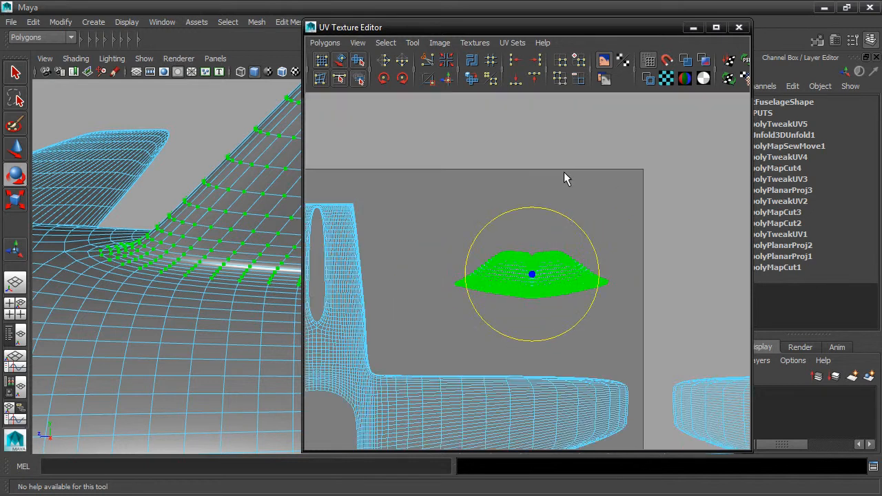
alt+middle_drag(561, 174, 601, 174)
right_drag(478, 311, 432, 292)
click(433, 293)
scroll(483, 300, down, 4)
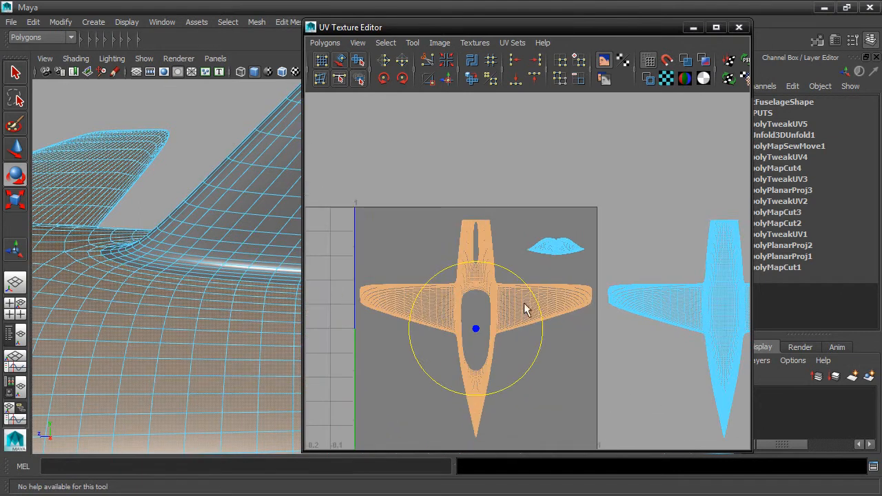
shift+click(629, 302)
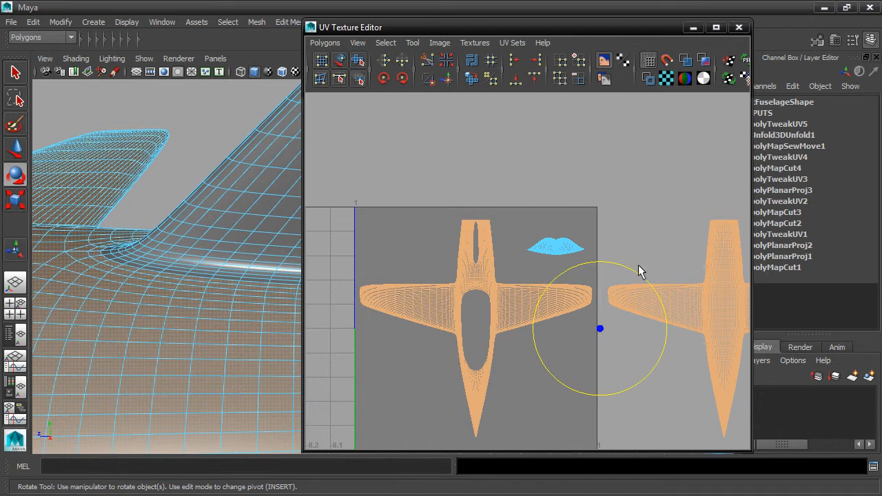
ctrl+right_click(506, 301)
ctrl+right_drag(506, 306, 595, 290)
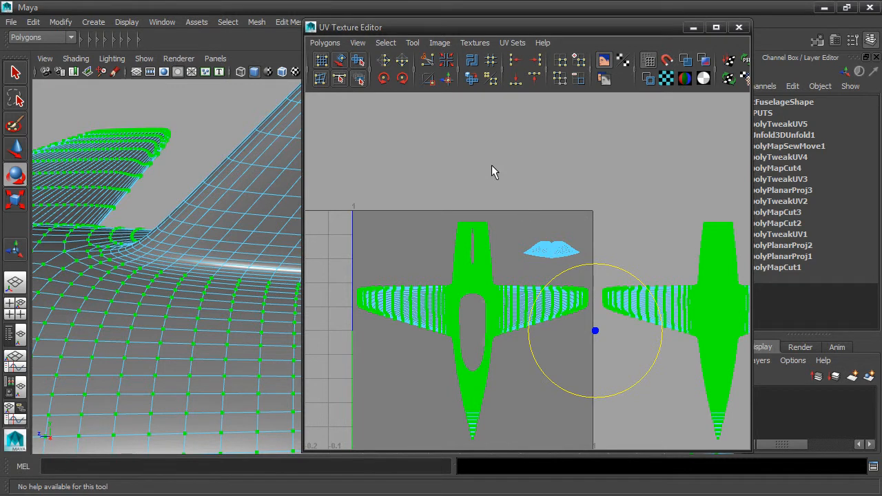
Step: Set the Unfold UVs method to Legacy and examine the compressed side edges of both fuselage shells
click(333, 42)
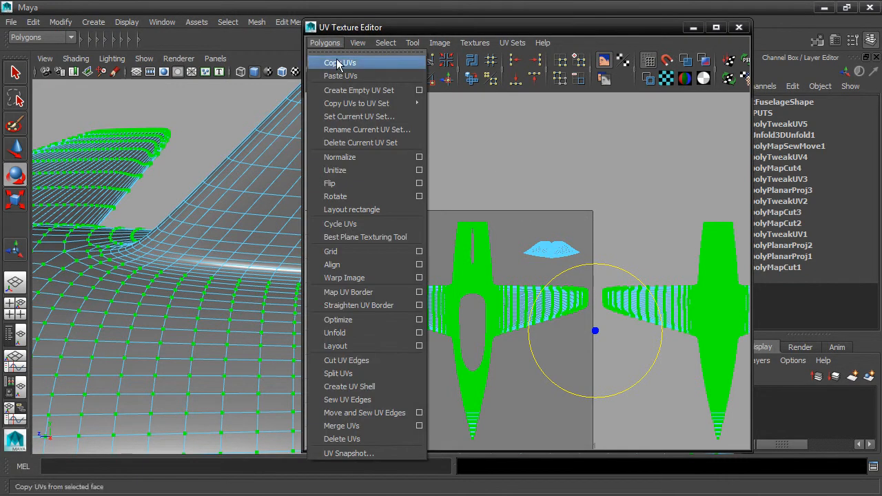
click(419, 333)
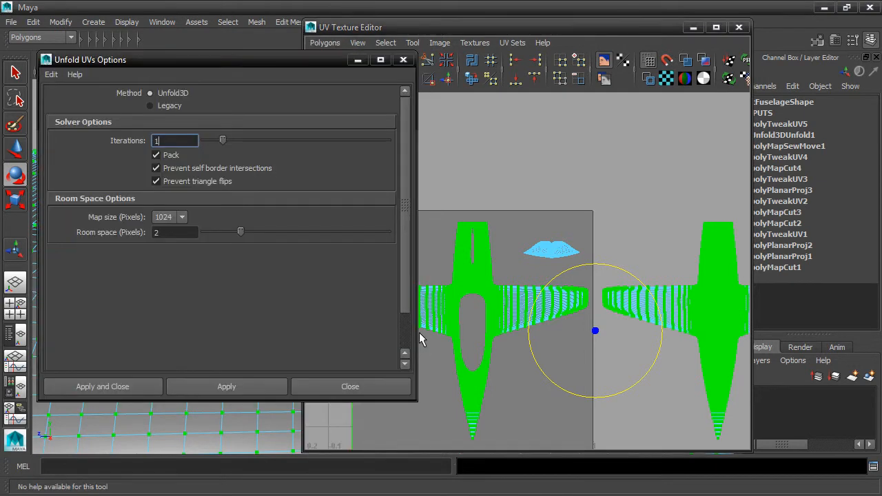
click(150, 106)
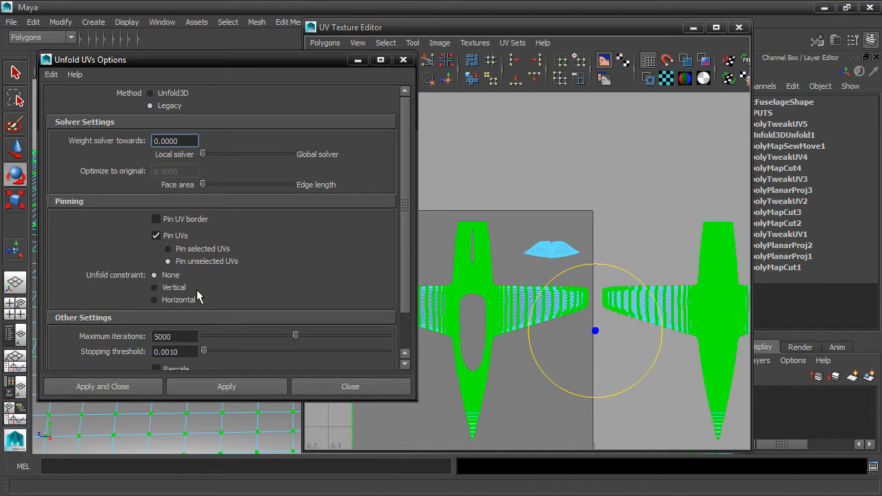
click(498, 319)
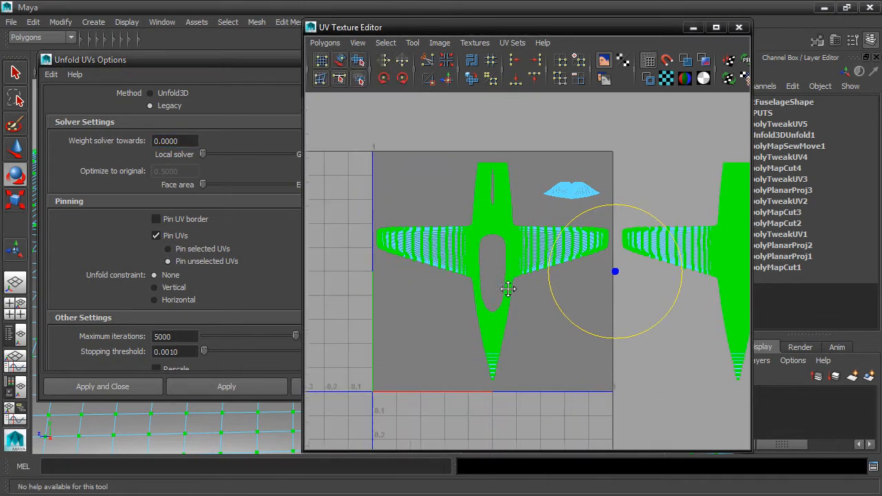
scroll(535, 276, up, 6)
scroll(538, 255, up, 5)
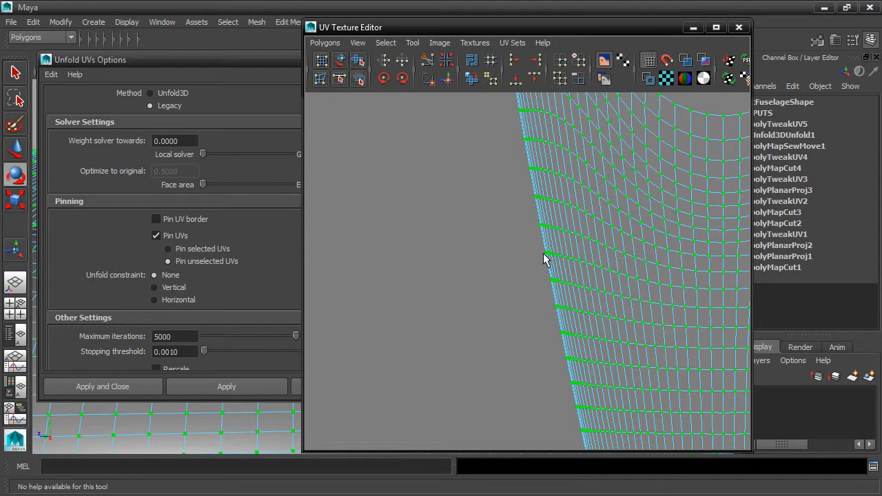
scroll(545, 251, down, 5)
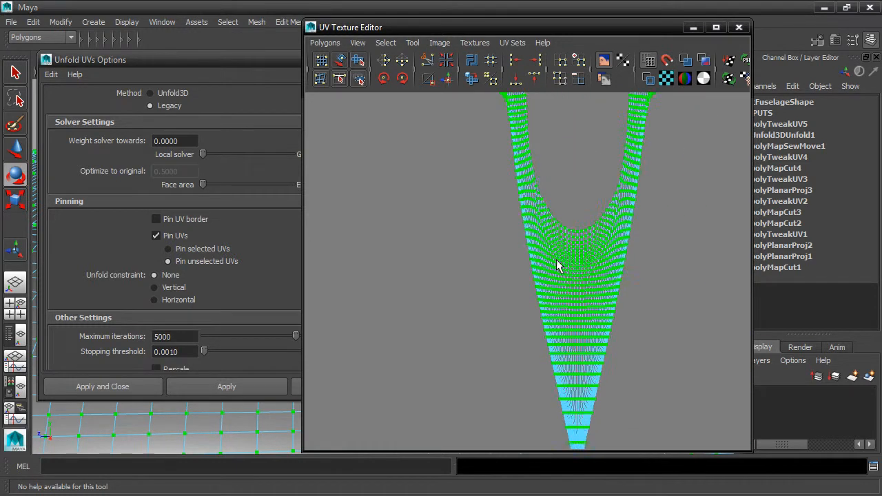
mouse_move(528, 260)
alt+middle_down()
mouse_move(324, 258)
mouse_move(404, 250)
alt+middle_up()
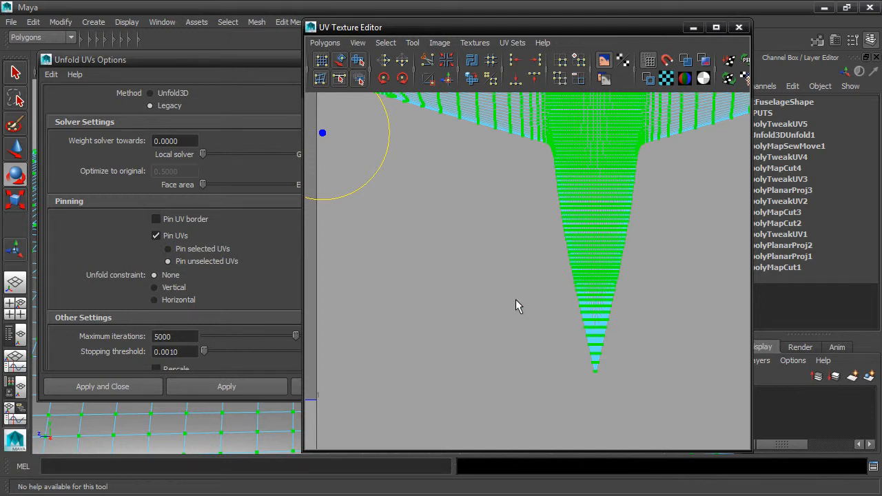
Step: Unfold both fuselage shells with a Horizontal constraint and the solver weight set to 0.5
click(155, 299)
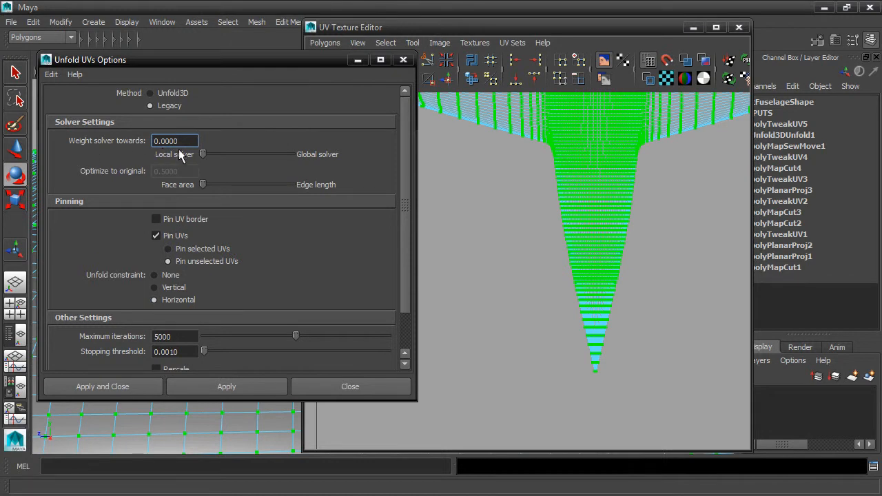
drag(190, 142, 150, 138)
text(.5)
key(Tab)
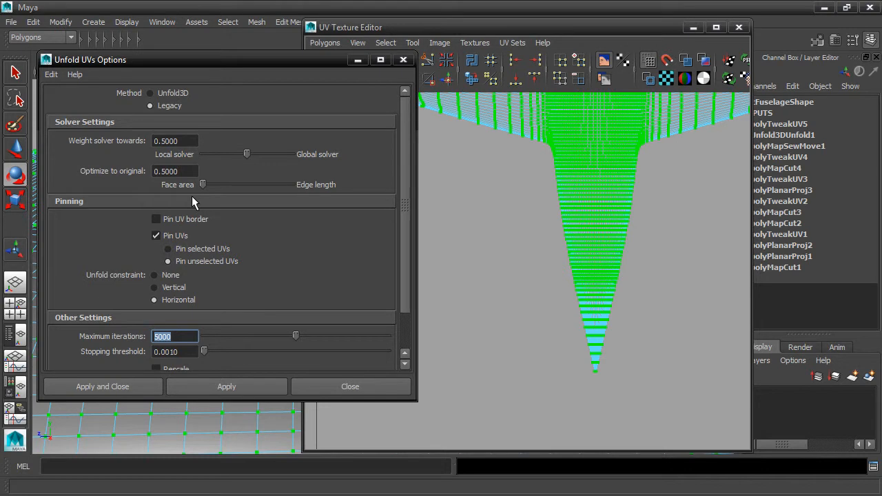
scroll(471, 211, down, 5)
alt+middle_drag(543, 232, 634, 208)
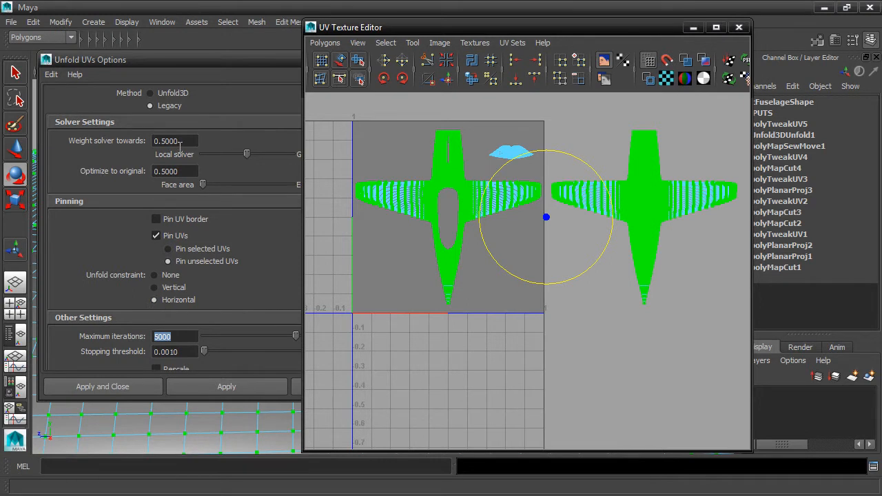
click(135, 387)
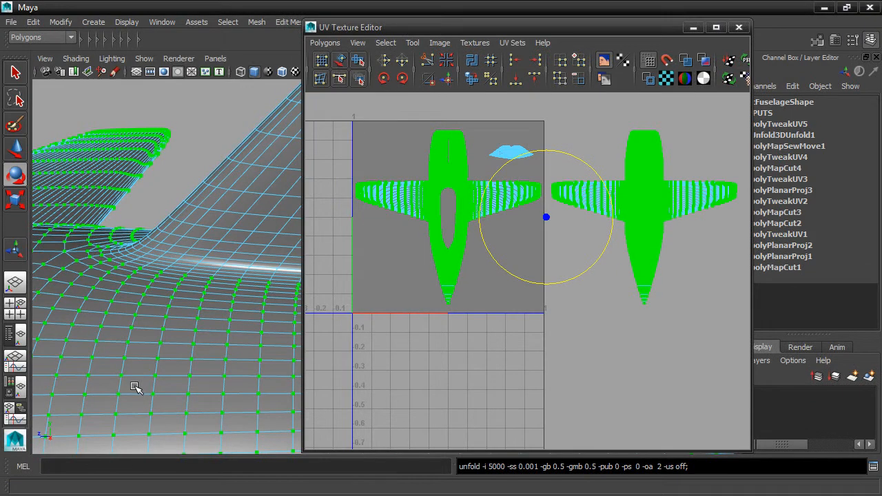
Step: Inspect the tapered end of the fuselage shell and undo the horizontal unfold
scroll(413, 290, up, 2)
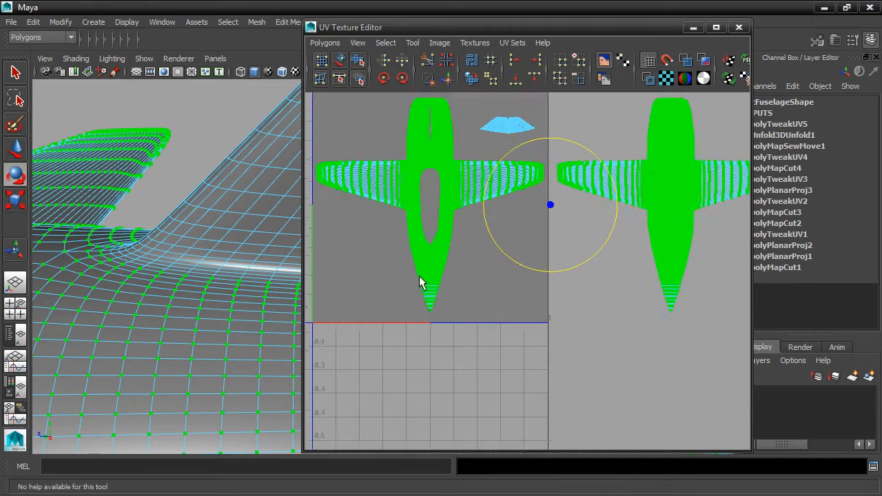
scroll(422, 283, up, 6)
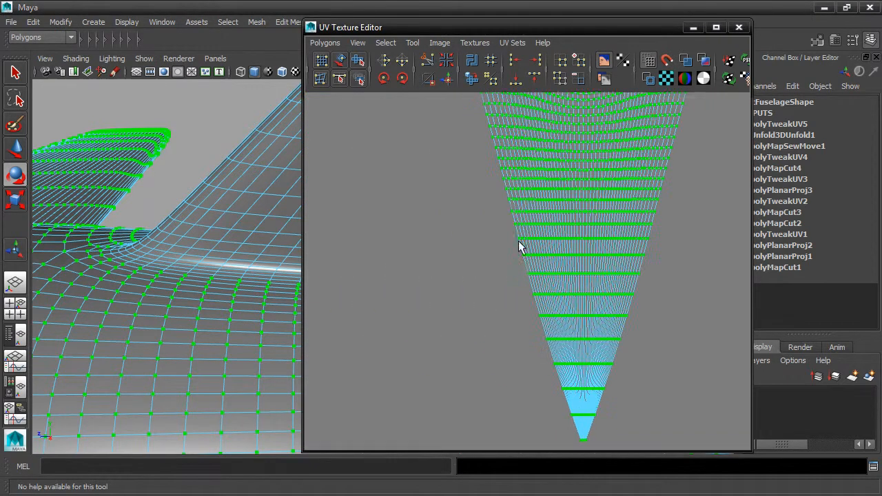
alt+middle_drag(570, 314, 518, 299)
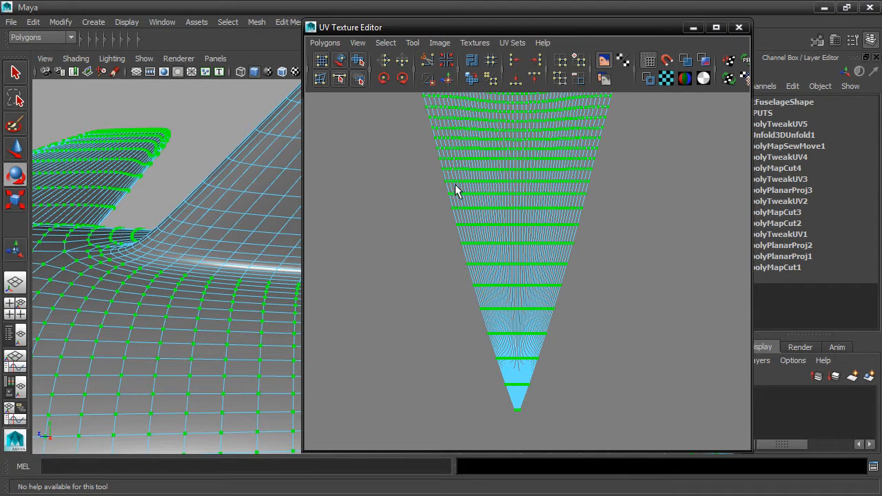
scroll(410, 161, down, 2)
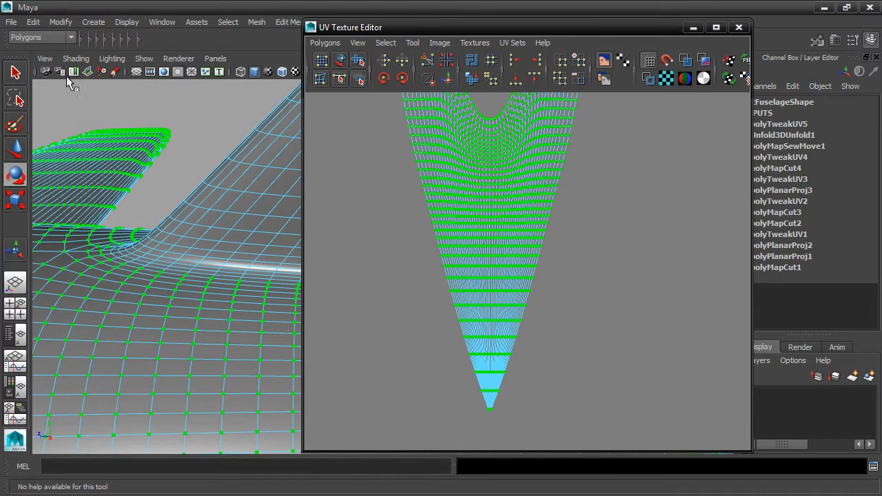
click(40, 21)
click(43, 42)
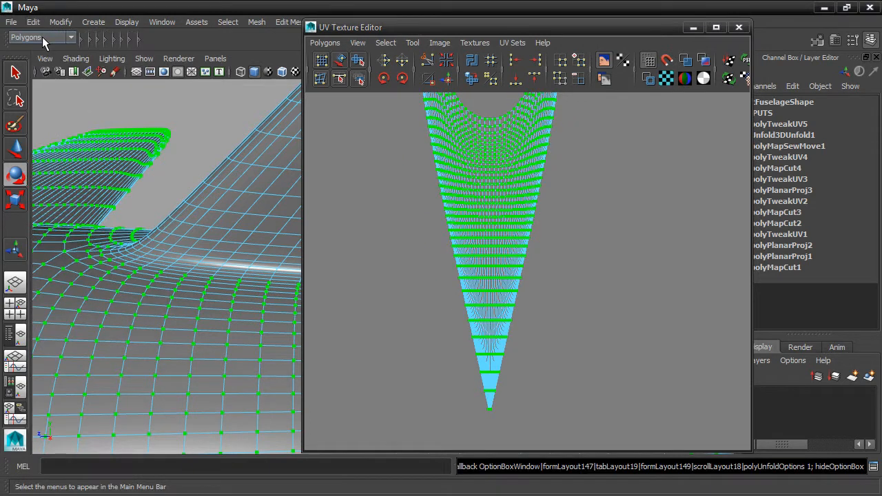
Step: Redo the horizontal unfold and inspect the tail taper, cockpit opening and wing of the upper fuselage shell
click(33, 21)
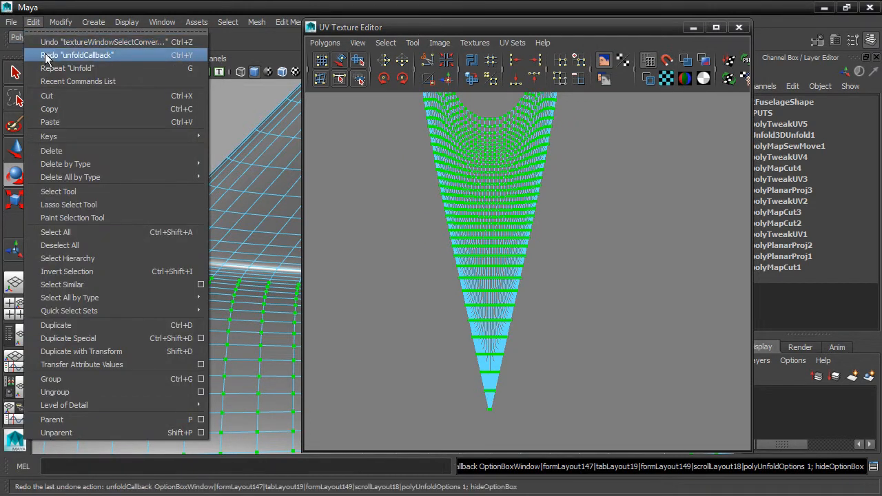
click(46, 55)
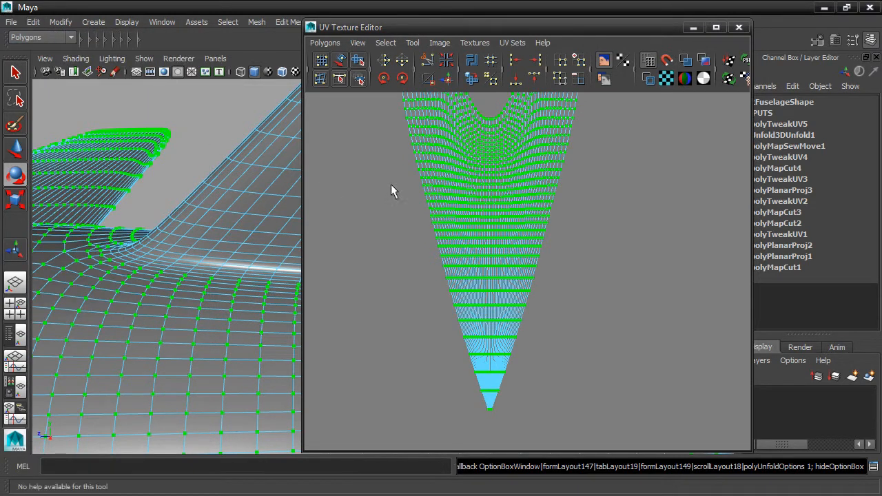
alt+middle_drag(411, 175, 408, 366)
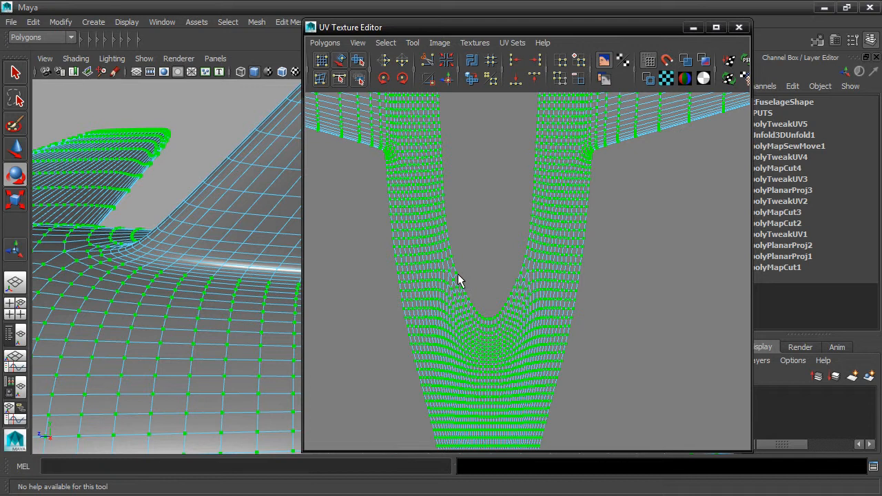
alt+middle_drag(361, 167, 522, 260)
alt+right_drag(522, 260, 456, 218)
scroll(456, 219, down, 3)
alt+middle_drag(450, 208, 522, 254)
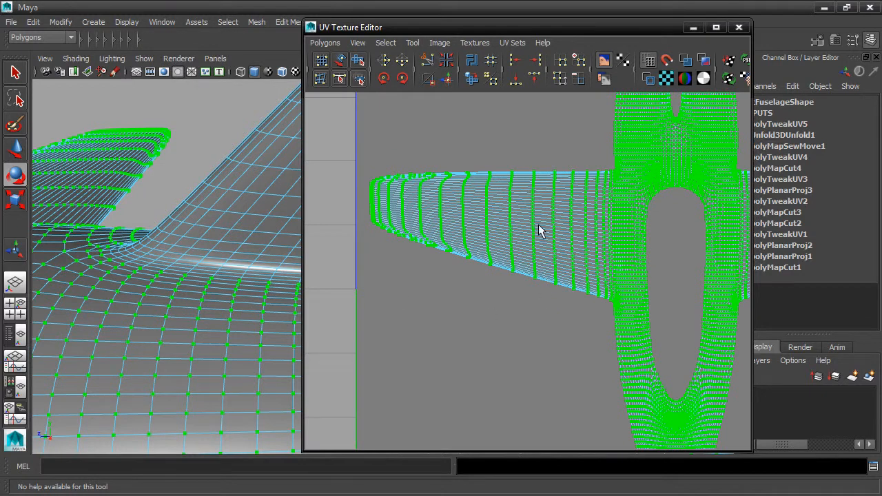
Step: Return to Object Mode, select the jetFuselage mesh and delete its construction history
drag(643, 26, 587, 20)
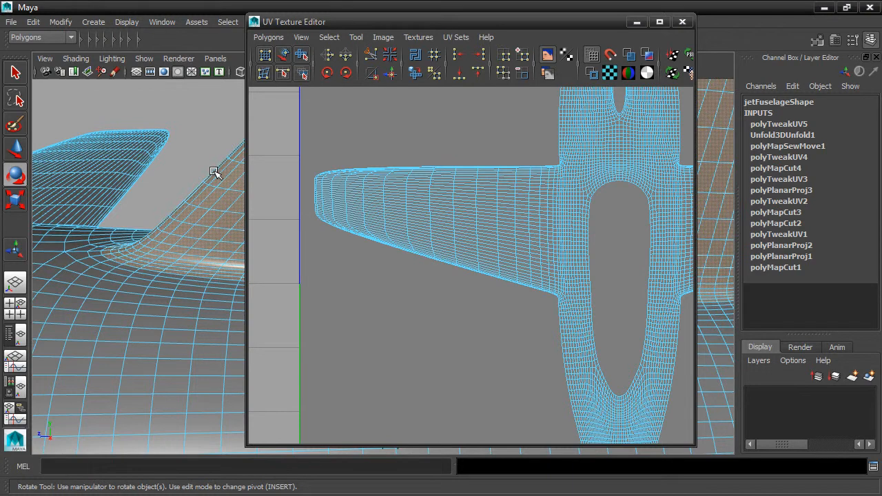
right_click(214, 172)
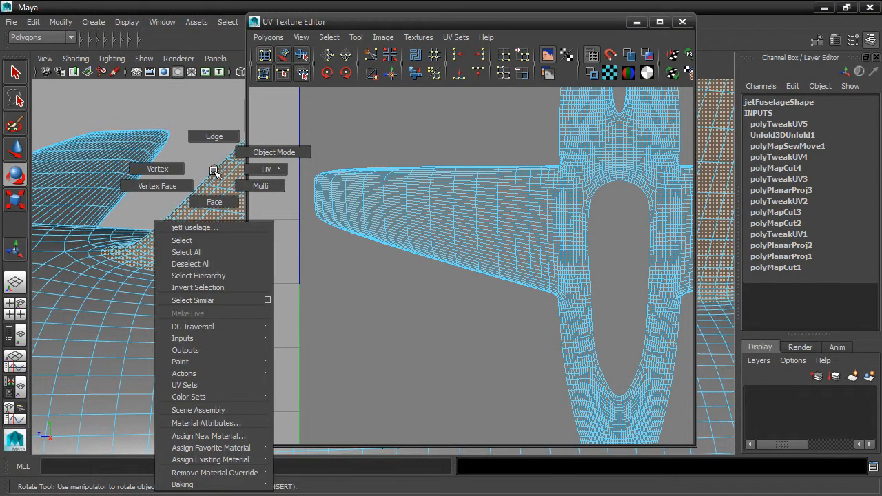
click(238, 150)
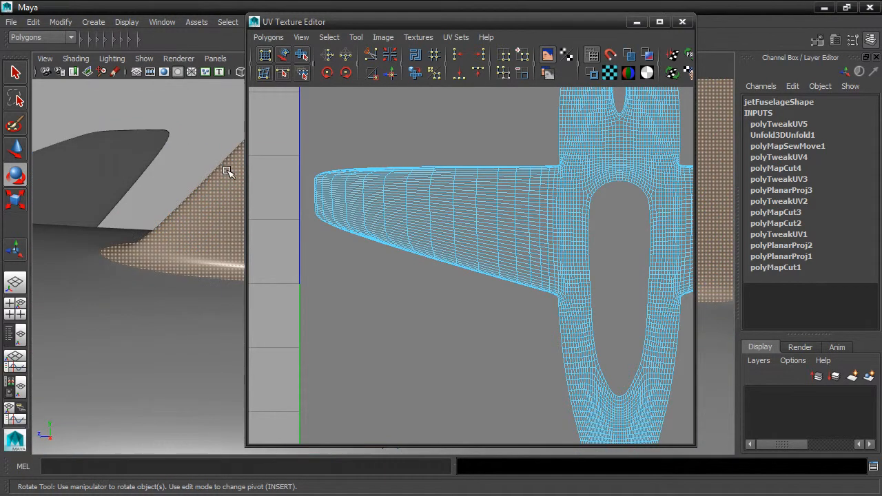
click(228, 172)
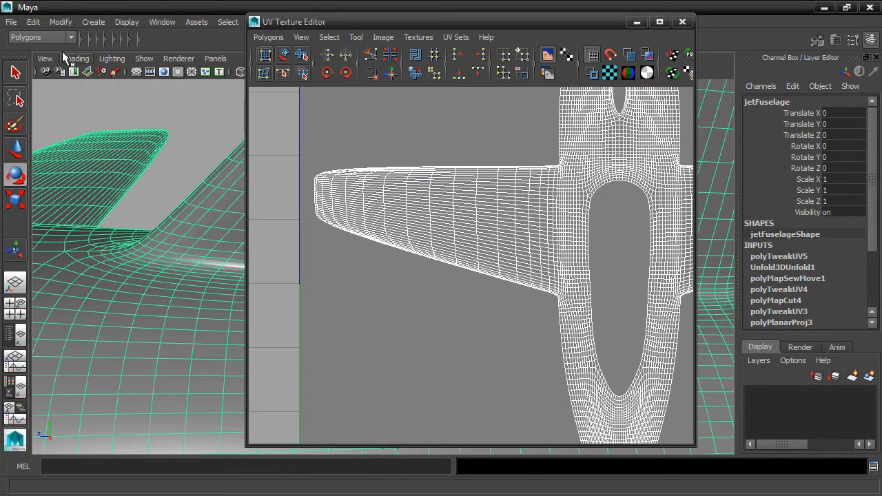
click(36, 20)
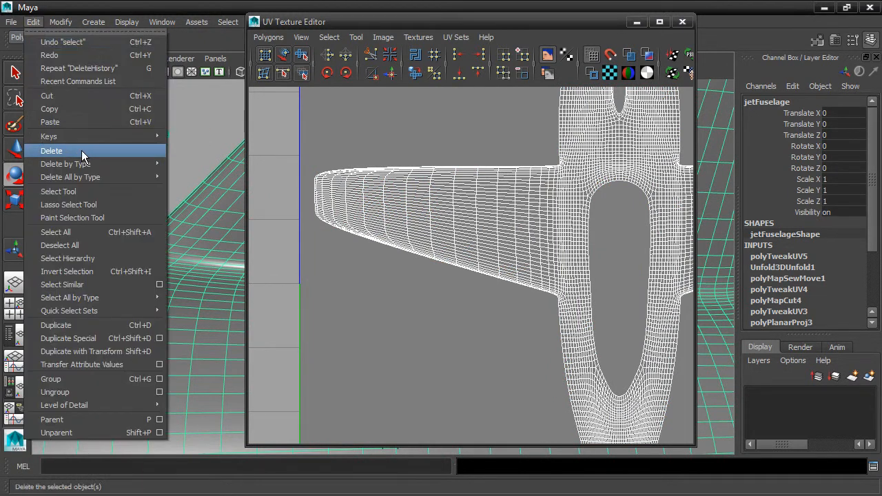
mouse_move(89, 169)
click(195, 171)
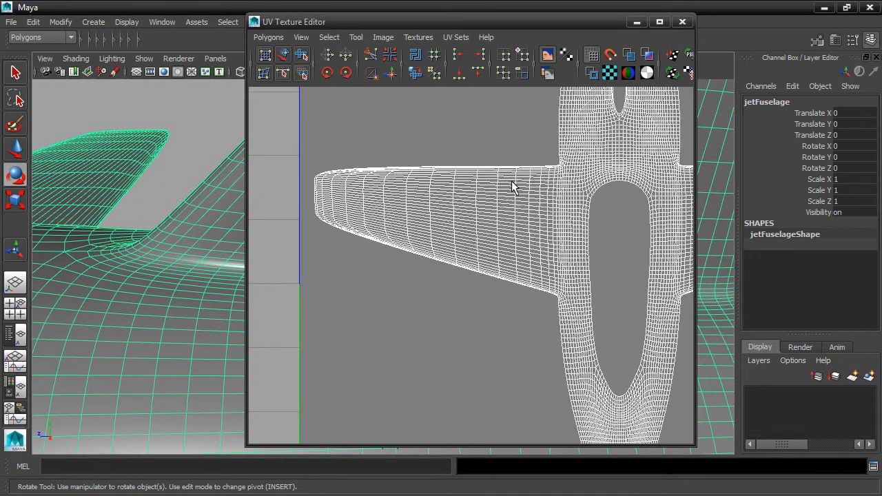
Step: Select the UVs of both upper-shell wings and the nearer lower-shell wing, tidying the selection at the wing root
right_drag(512, 184, 553, 184)
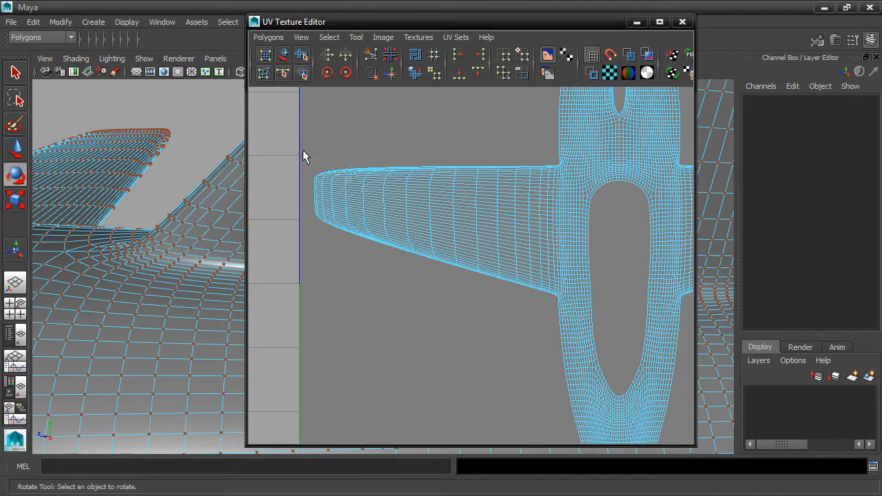
drag(554, 316, 555, 315)
alt+middle_drag(582, 258, 266, 245)
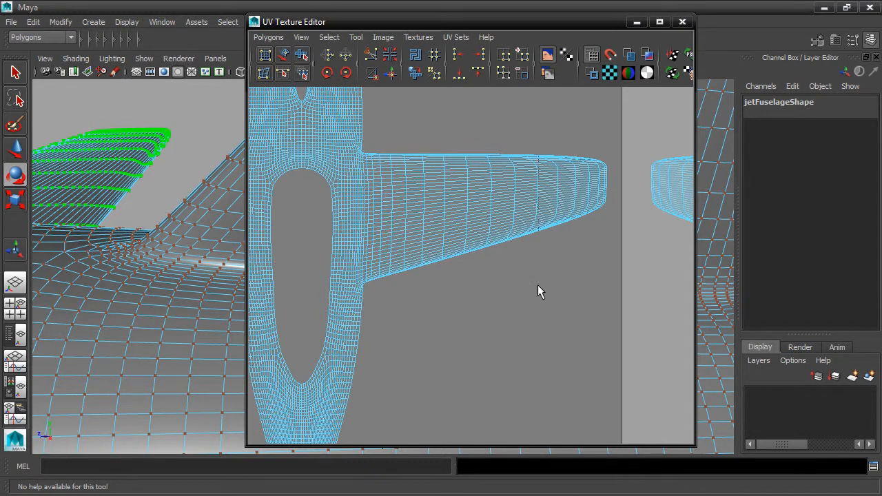
key(e)
alt+middle_drag(636, 260, 325, 163)
drag(288, 130, 544, 278)
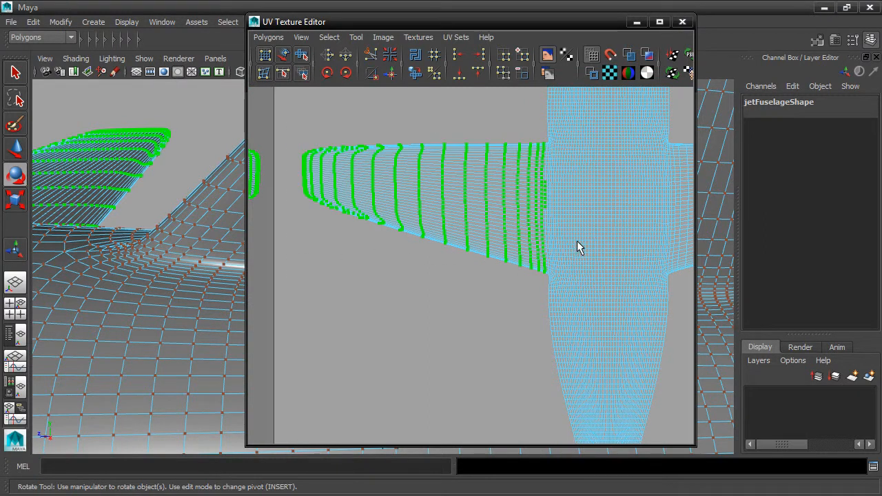
scroll(573, 248, up, 8)
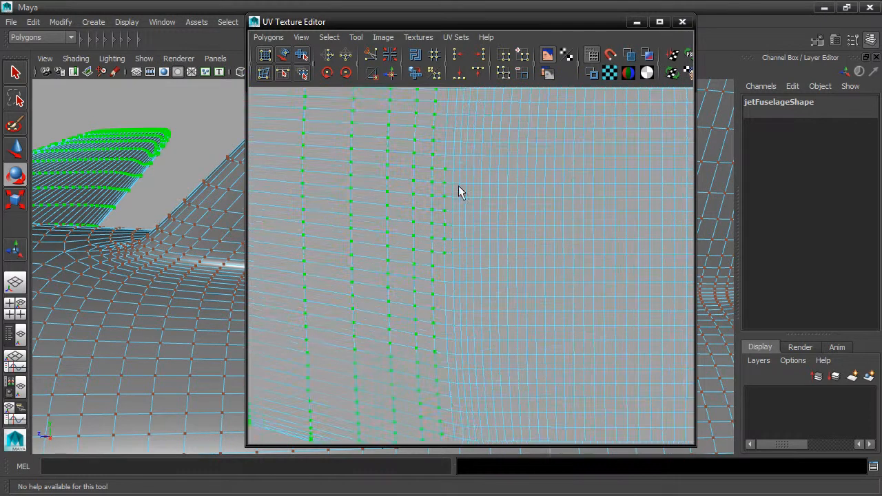
drag(466, 156, 442, 265)
Step: Add the UVs of the lower shell's remaining wing to the selection and refine them at the rear root corner
scroll(488, 258, down, 6)
alt+middle_drag(516, 251, 415, 240)
drag(421, 205, 696, 358)
scroll(528, 357, up, 5)
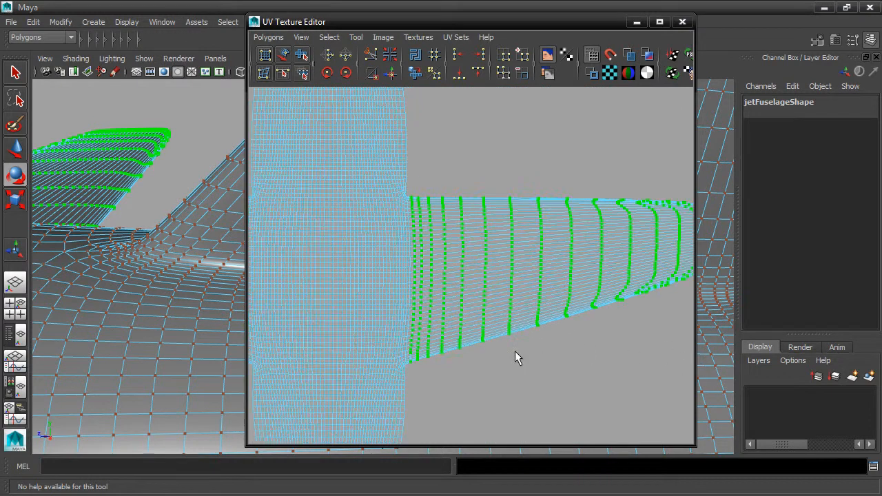
alt+middle_drag(509, 344, 539, 239)
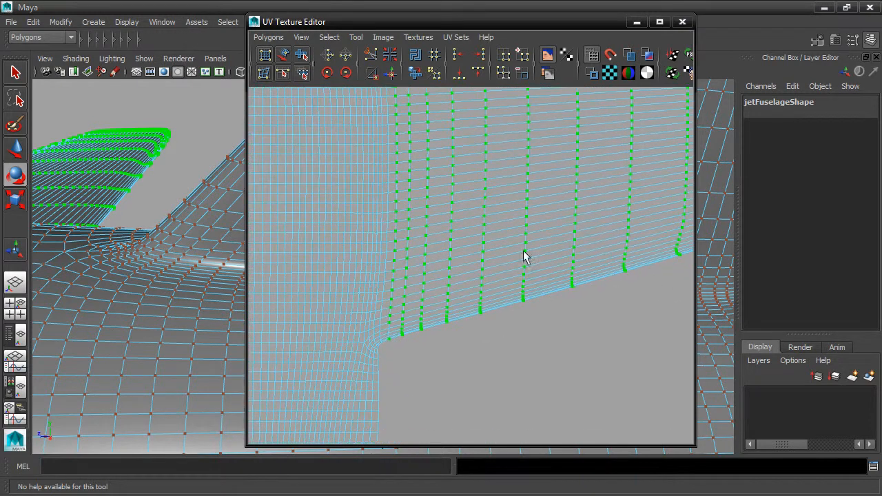
ctrl+shift+drag(450, 344, 385, 319)
Step: Unfold the selected wing UVs of both fuselage shells with the Legacy method and a Vertical constraint
scroll(474, 314, down, 7)
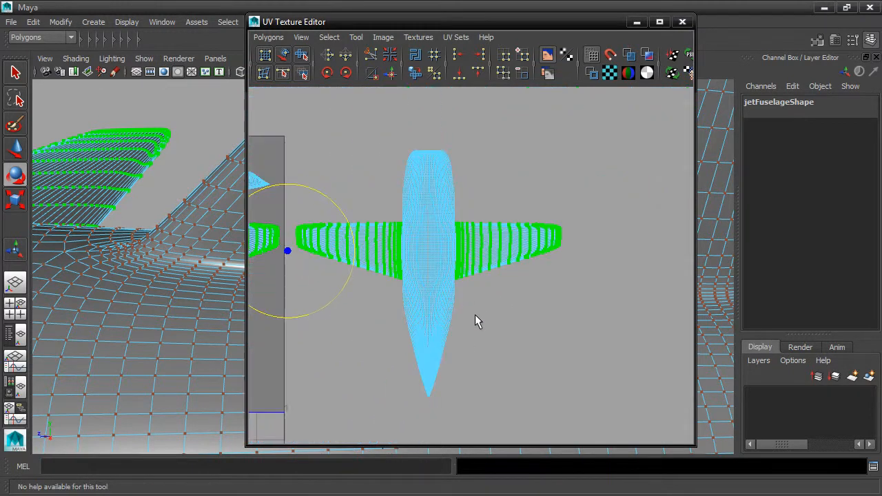
alt+middle_drag(416, 288, 554, 295)
scroll(556, 299, down, 3)
alt+middle_drag(494, 287, 537, 280)
scroll(535, 280, up, 5)
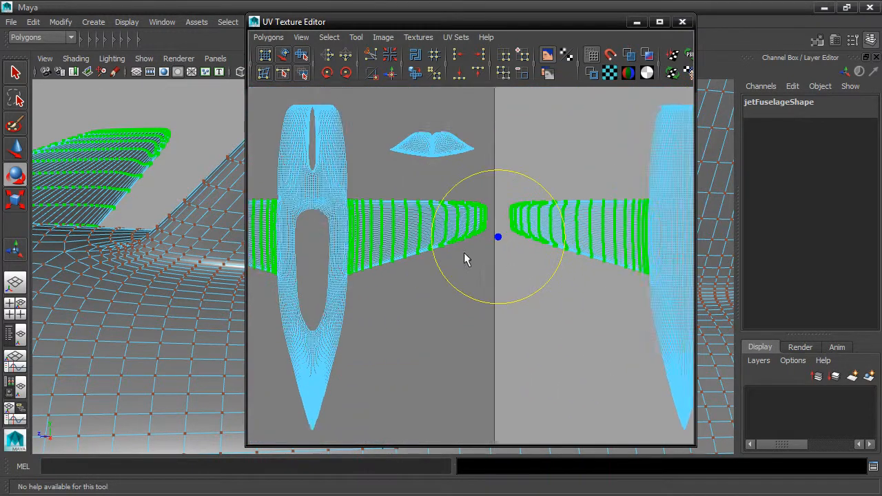
alt+middle_drag(386, 243, 513, 268)
scroll(507, 266, up, 8)
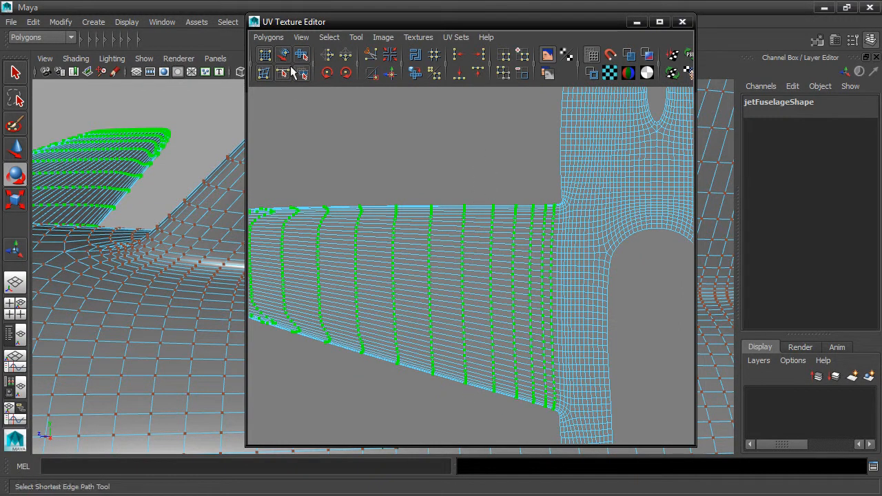
click(269, 38)
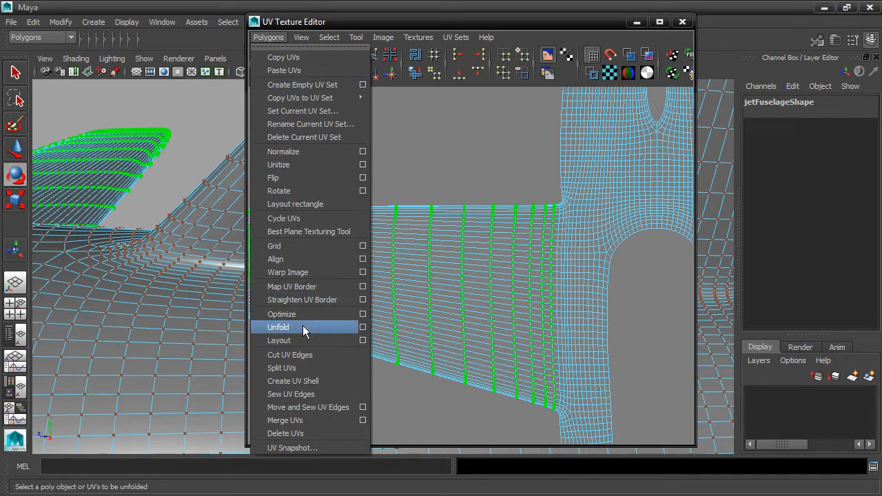
click(362, 328)
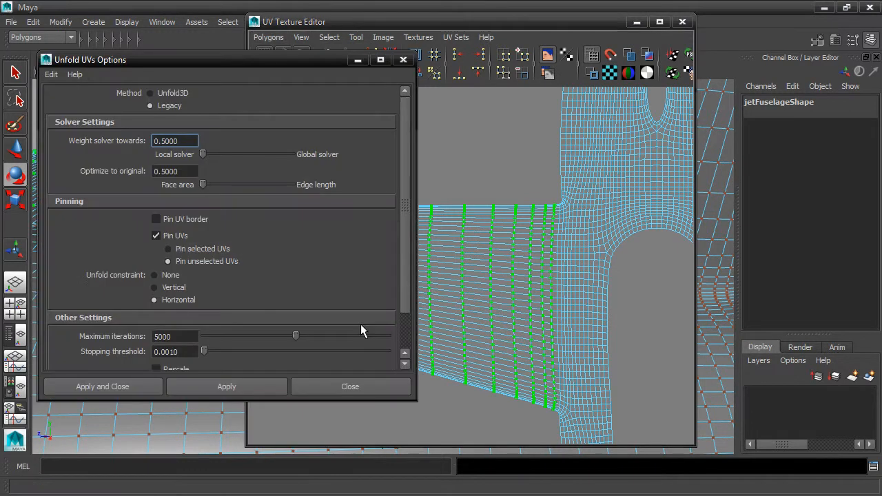
click(158, 286)
click(137, 386)
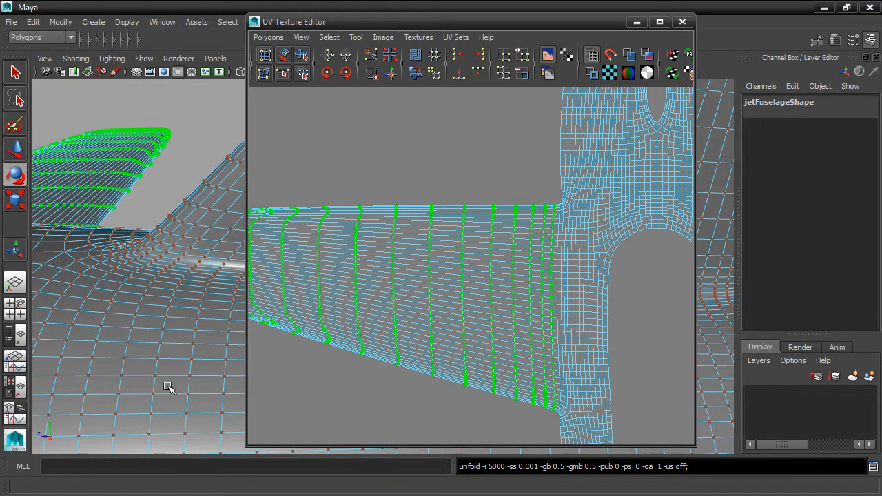
Step: Examine the wingtip UVs, undoing and redoing the vertical unfold to compare the spacing of the edges
alt+middle_drag(280, 274, 394, 270)
scroll(351, 255, up, 2)
alt+middle_drag(342, 251, 457, 324)
scroll(400, 317, up, 2)
scroll(434, 317, down, 2)
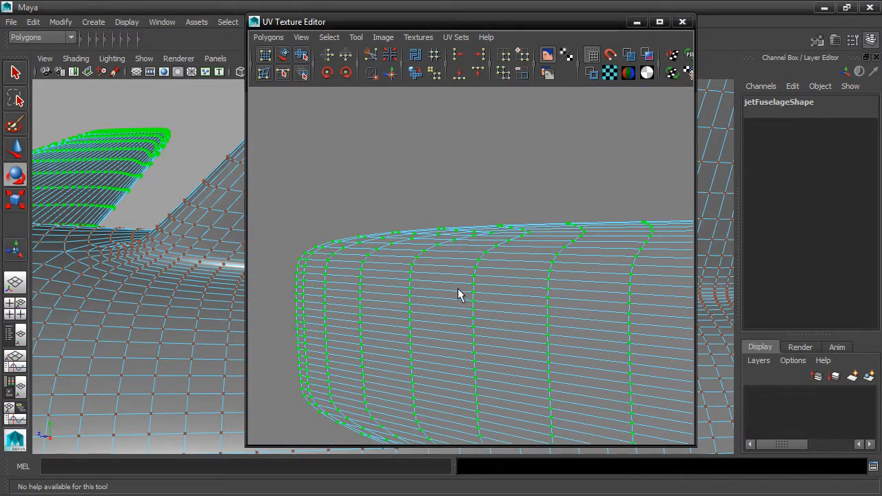
click(33, 22)
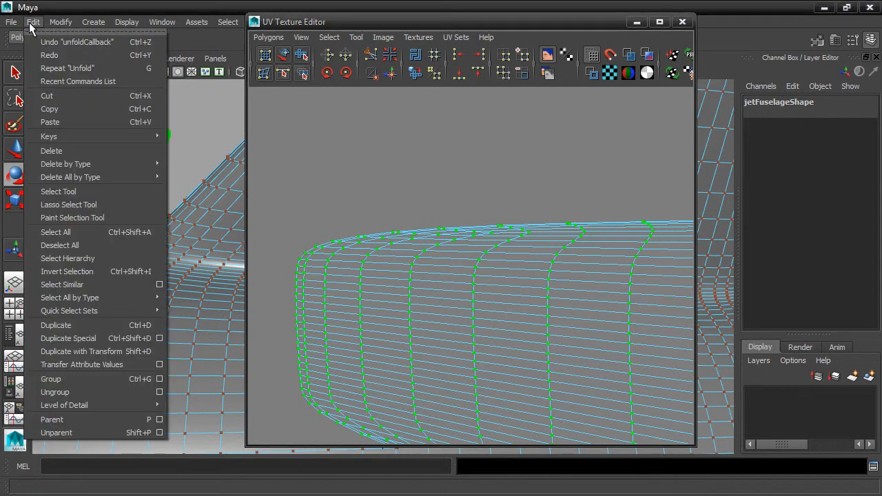
click(49, 42)
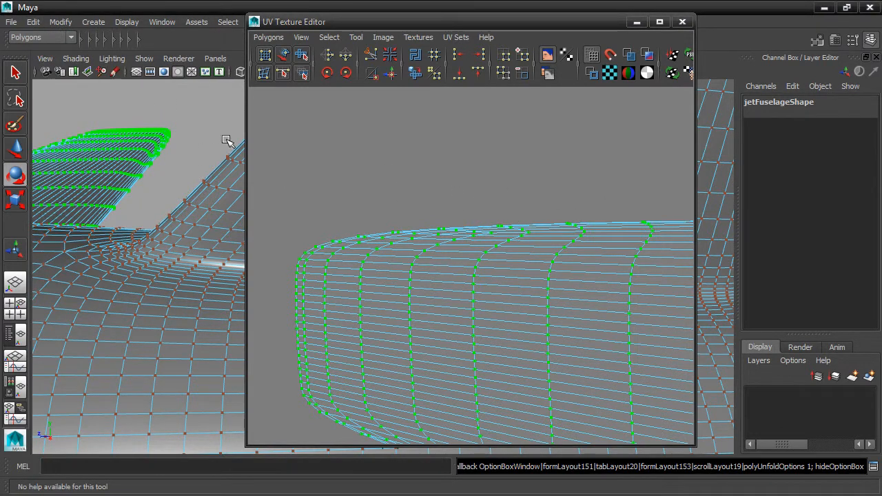
click(33, 22)
click(44, 54)
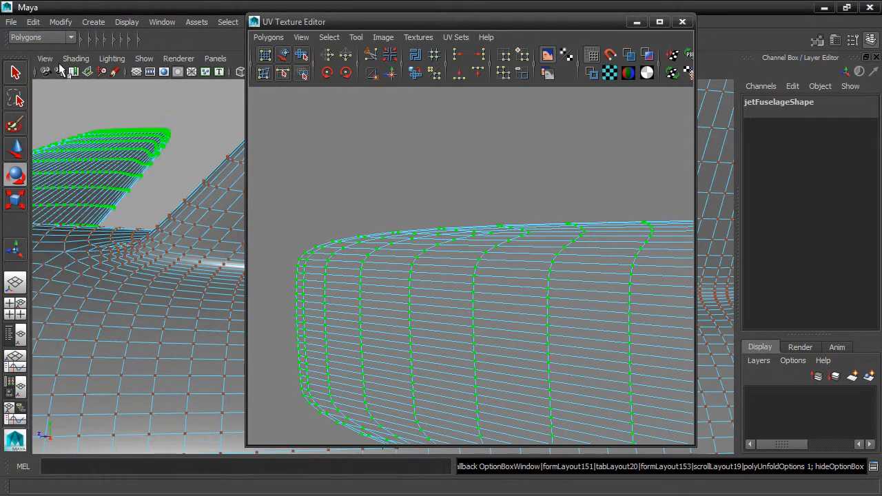
Step: Review the full layout of the fuselage, wing and fin shells and save the scene as a new increment
scroll(264, 138, down, 5)
alt+middle_drag(413, 195, 293, 185)
scroll(376, 201, down, 2)
alt+middle_drag(379, 205, 320, 149)
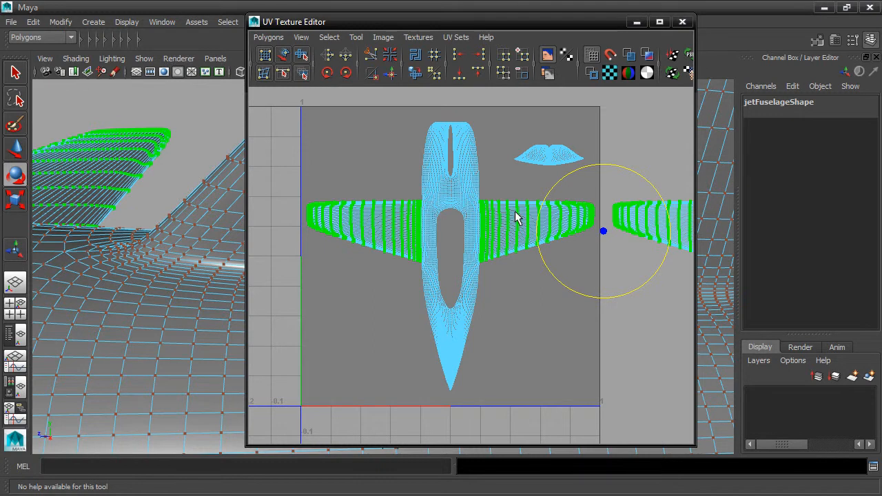
scroll(473, 193, down, 3)
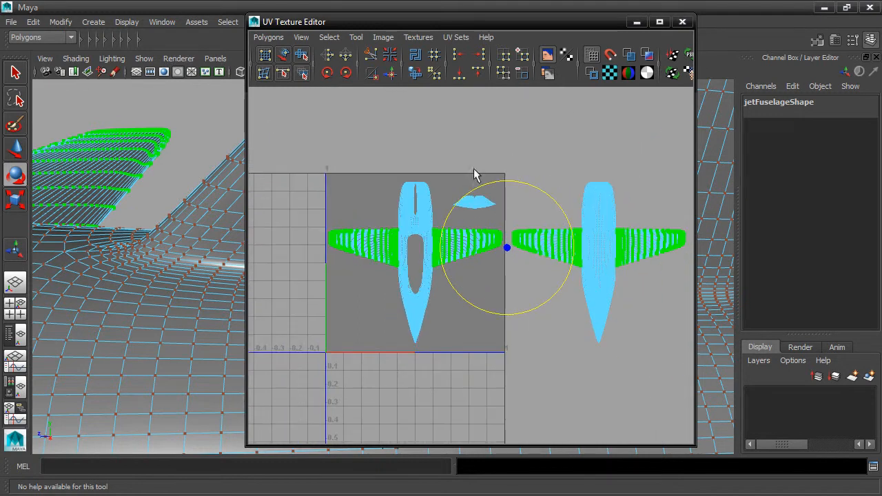
alt+middle_drag(456, 156, 445, 136)
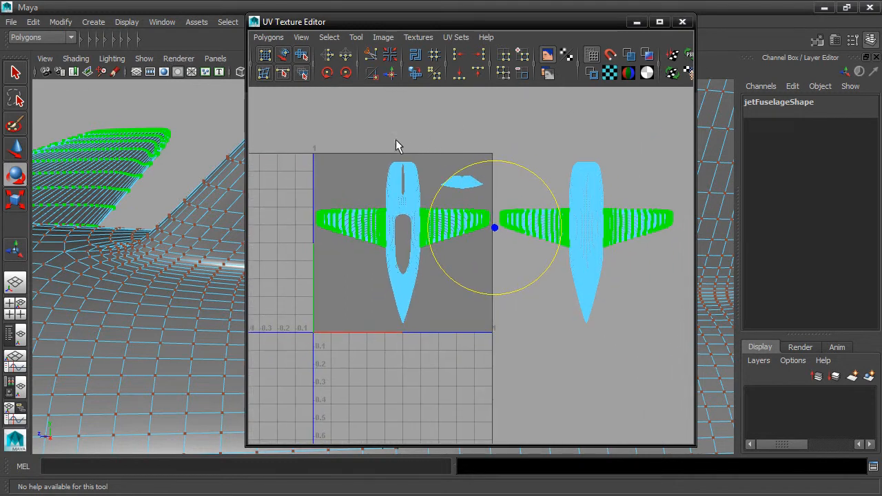
click(11, 21)
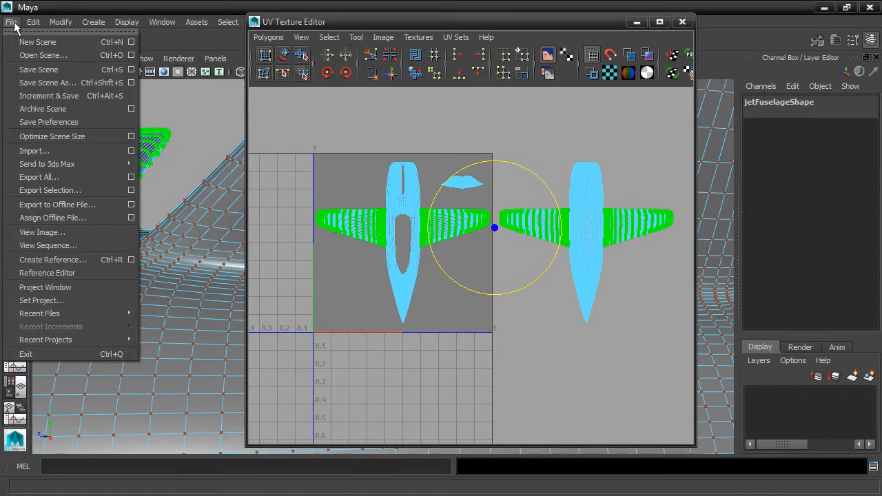
click(59, 96)
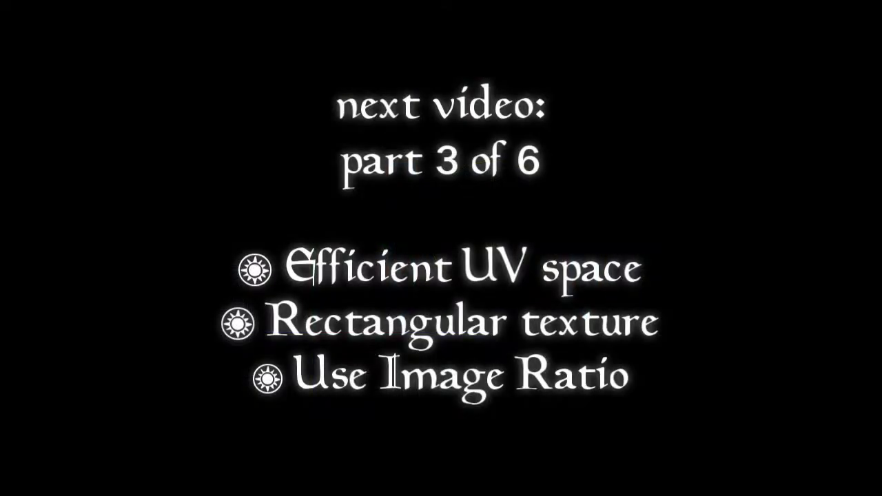